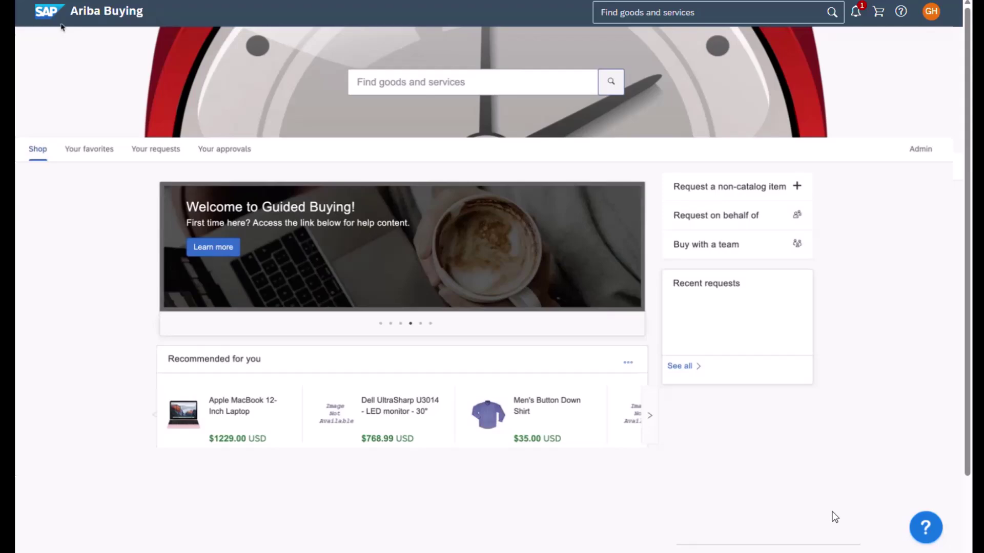
Step: Launch the Buy a non-catalog item guided tour and open a blank non-catalog request form
{"action": "left_click", "coordinate": [923, 529]}
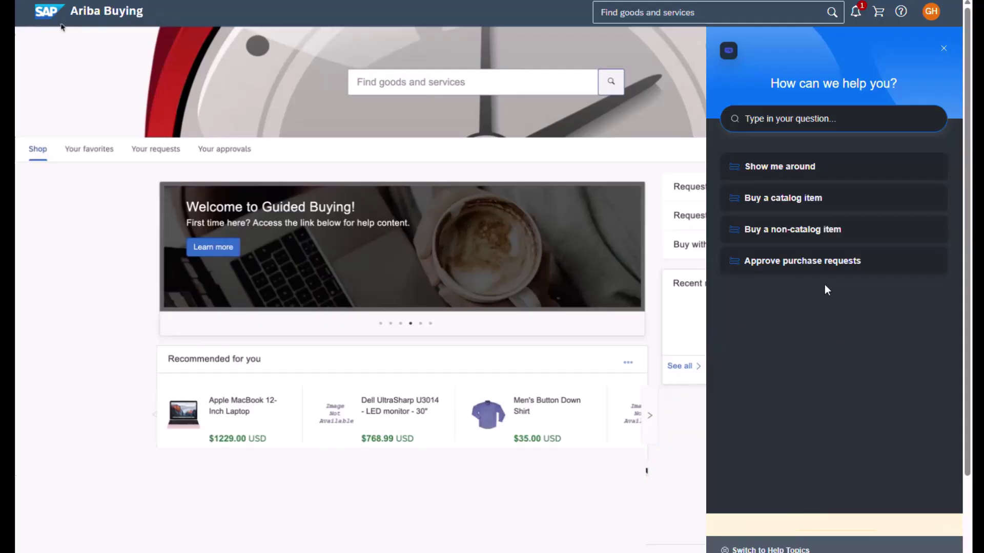
{"action": "left_click", "coordinate": [813, 237]}
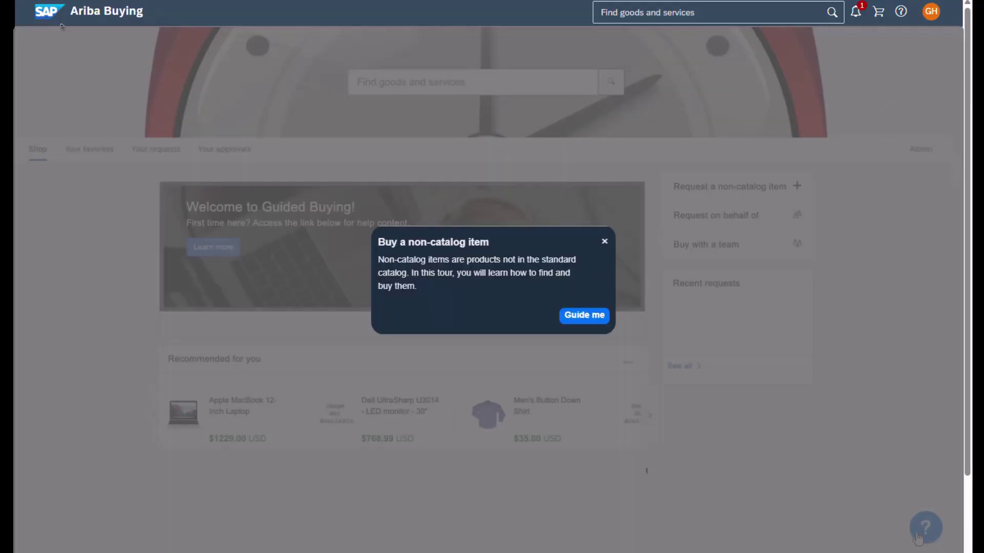
{"action": "left_click", "coordinate": [591, 317]}
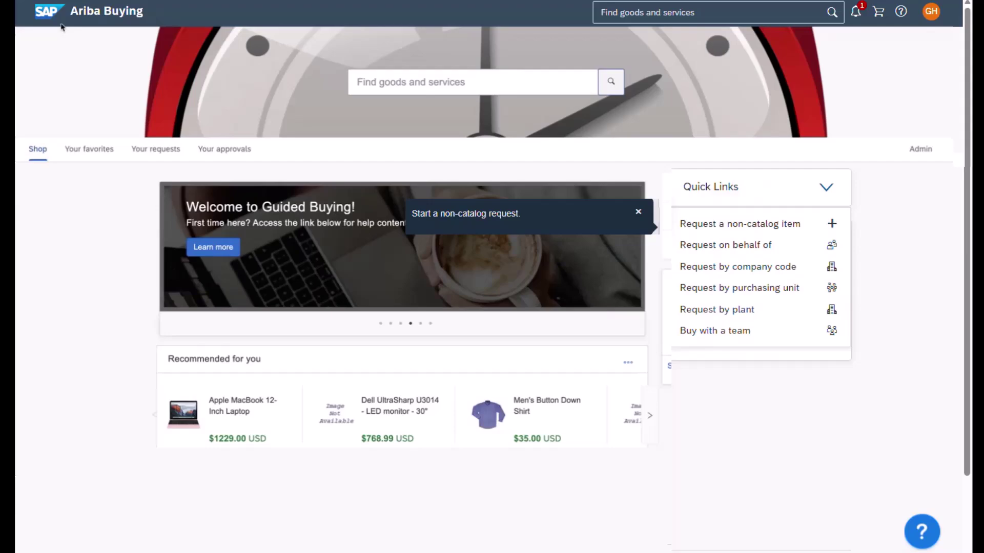
{"action": "left_click", "coordinate": [692, 228]}
Step: Request iPhone in category 43191501 Mobile phones, description Test, quantity 1, 1000 USD, and add to cart
{"action": "left_click", "coordinate": [360, 242]}
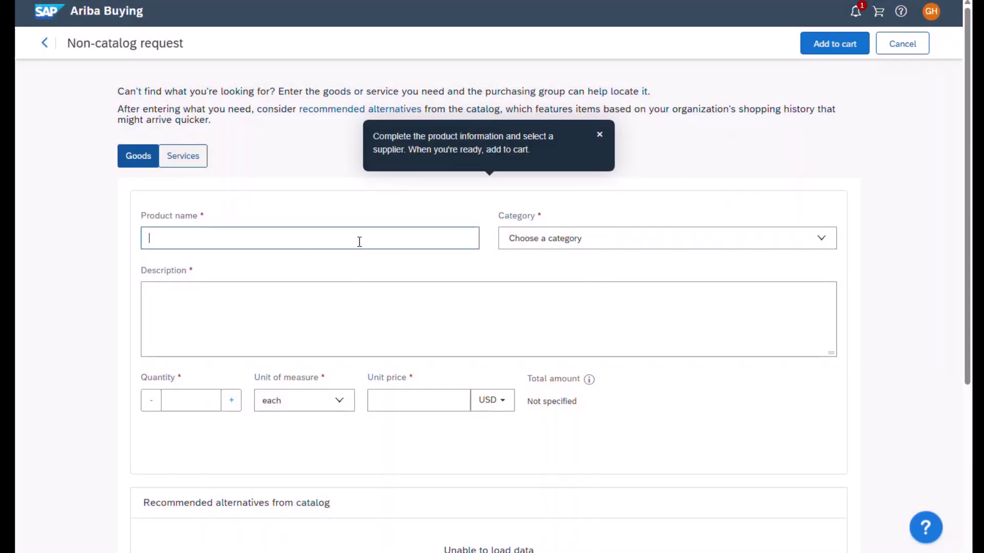
{"action": "type", "text": "iPhone"}
{"action": "left_click", "coordinate": [560, 241]}
{"action": "left_click", "coordinate": [560, 279]}
{"action": "left_click", "coordinate": [560, 299]}
{"action": "type", "text": "Test"}
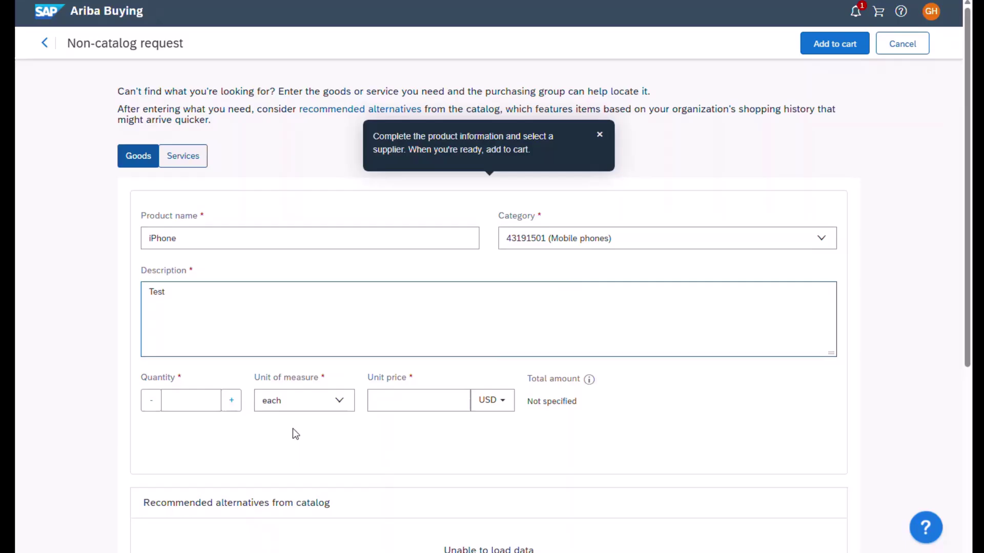
{"action": "left_click", "coordinate": [407, 401]}
{"action": "type", "text": "1000"}
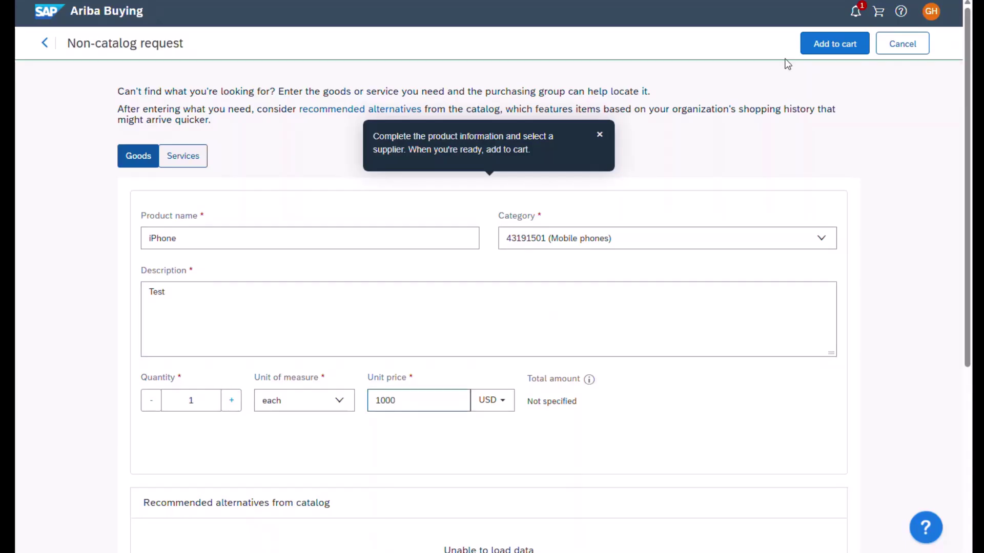
{"action": "left_click", "coordinate": [830, 37]}
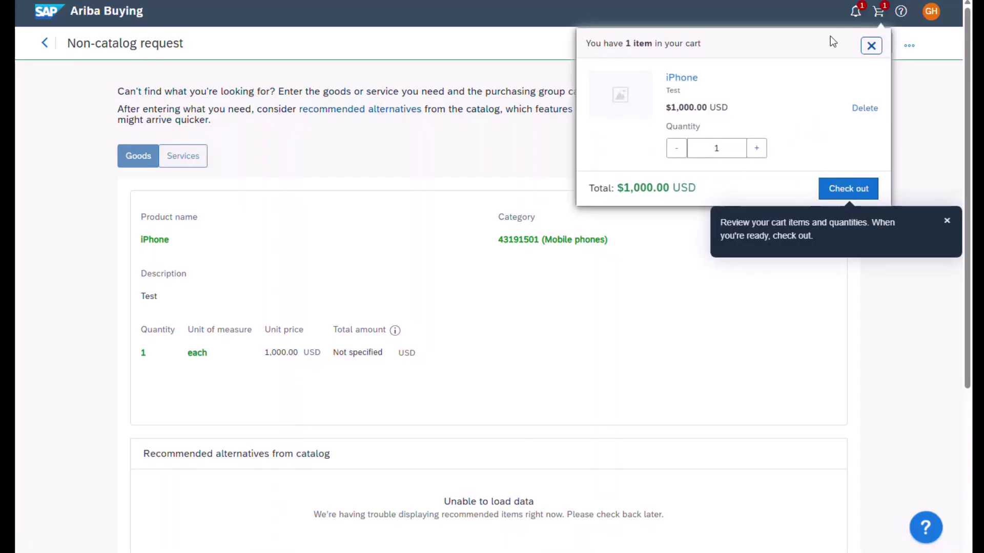
Step: Check out the iPhone, set its account to Computer Hardware, and submit the requisition
{"action": "left_click", "coordinate": [844, 184]}
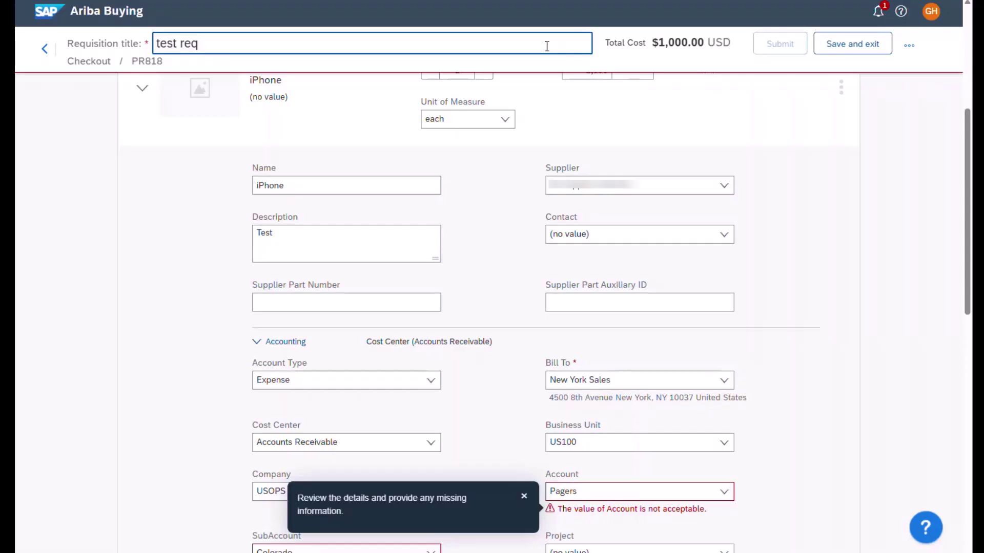
{"action": "left_click", "coordinate": [729, 493]}
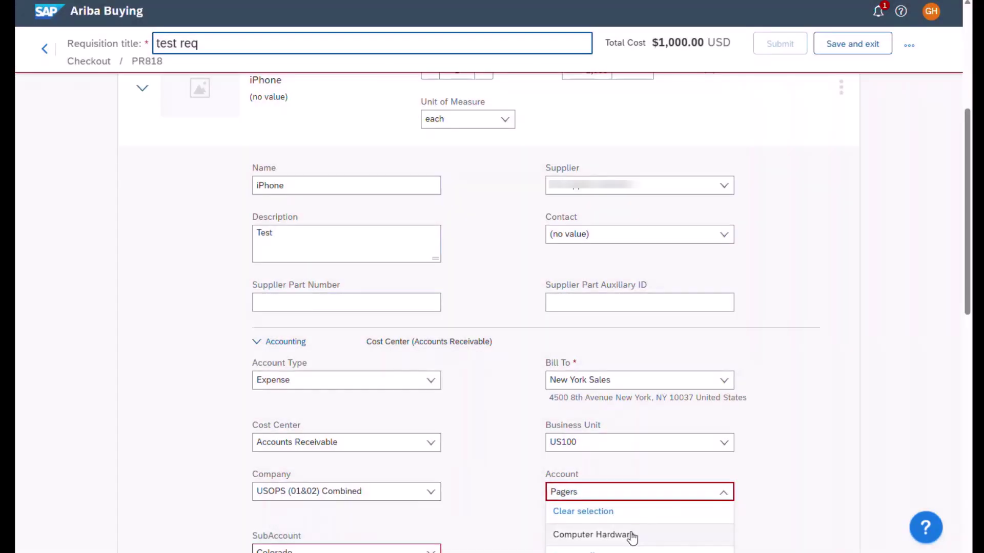
{"action": "left_click", "coordinate": [632, 534]}
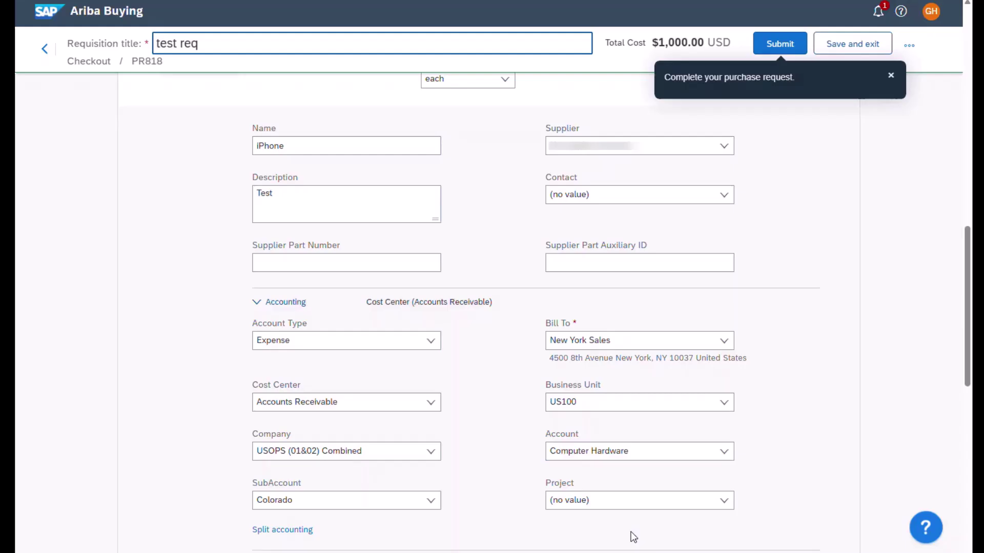
{"action": "left_click", "coordinate": [792, 43]}
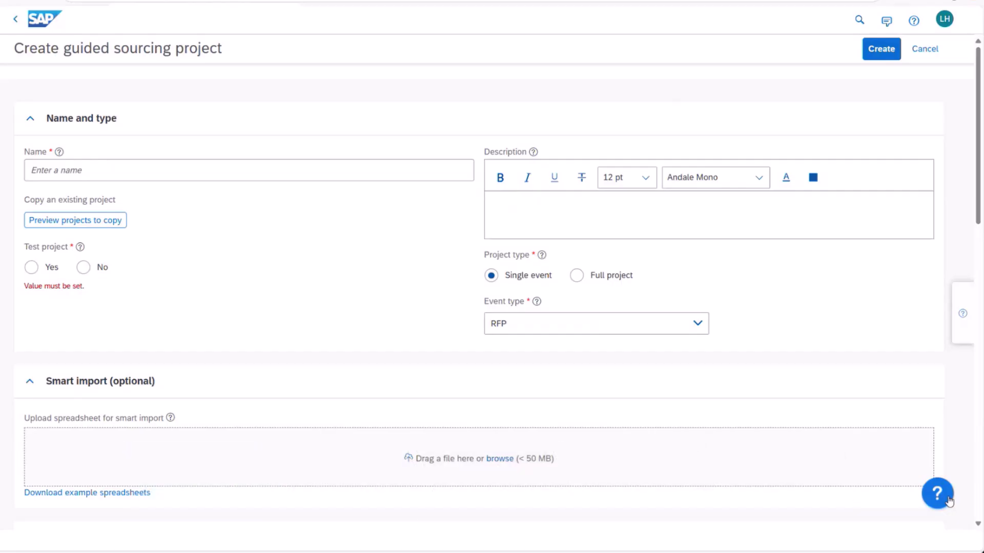
Step: Launch the Create a guided sourcing project tour and advance to the project-naming step
{"action": "left_click", "coordinate": [947, 498]}
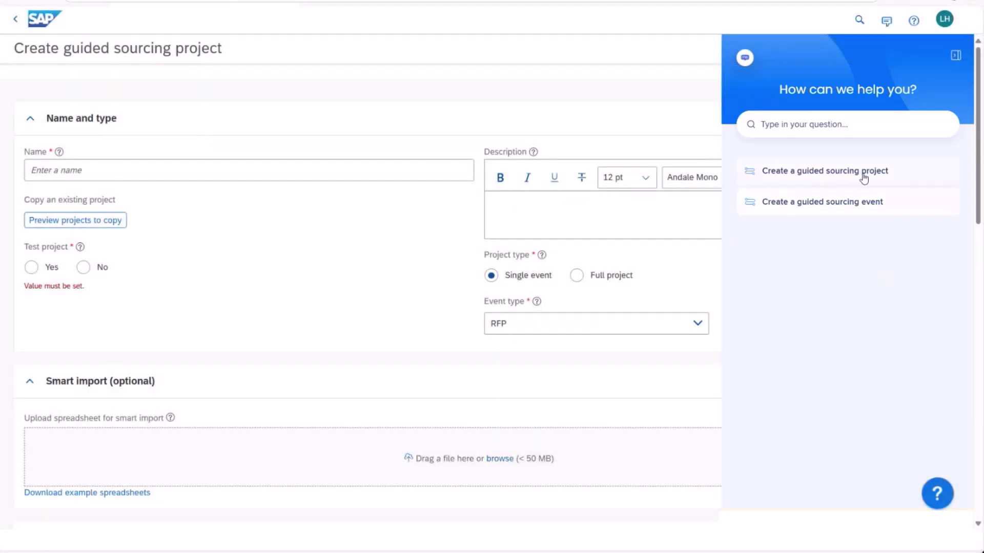
{"action": "left_click", "coordinate": [864, 174]}
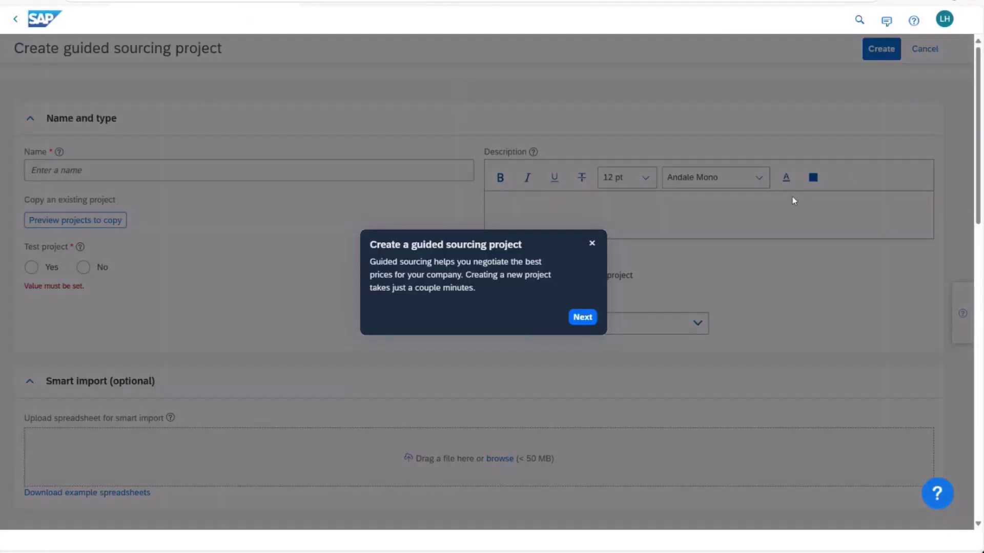
{"action": "left_click", "coordinate": [582, 319]}
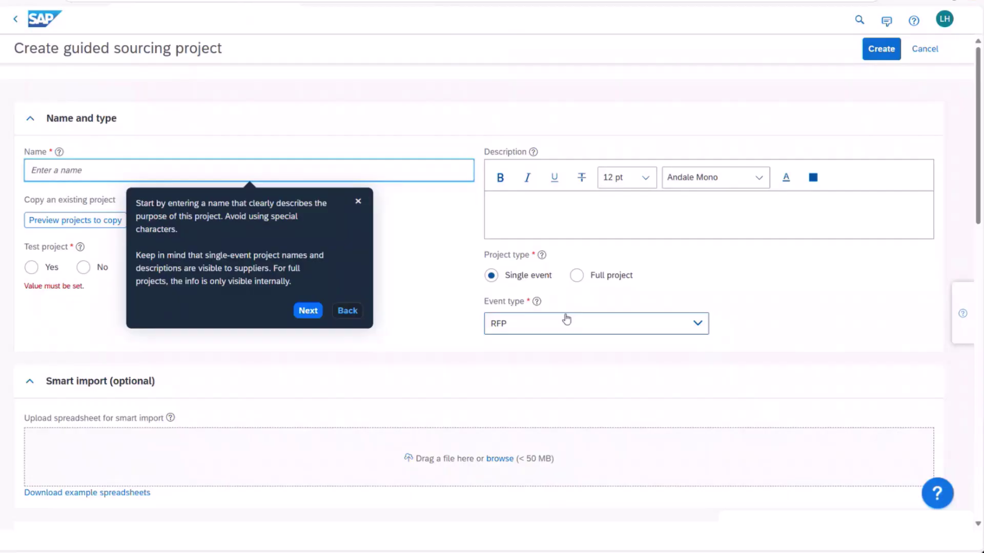
Step: Name the project First Project as a non-test project with baseline spend 100,000
{"action": "left_click", "coordinate": [328, 169]}
{"action": "type", "text": "First"}
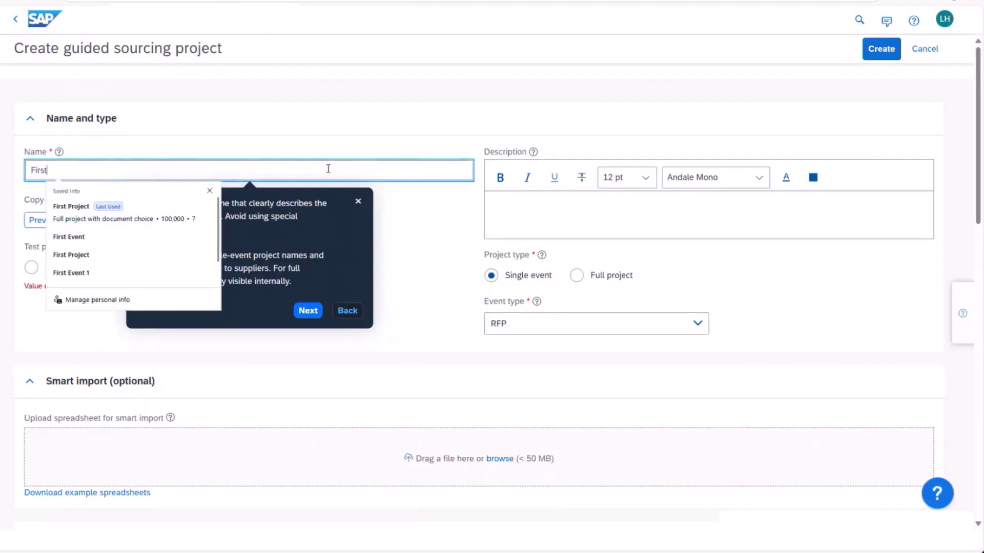
{"action": "type", "text": " Project"}
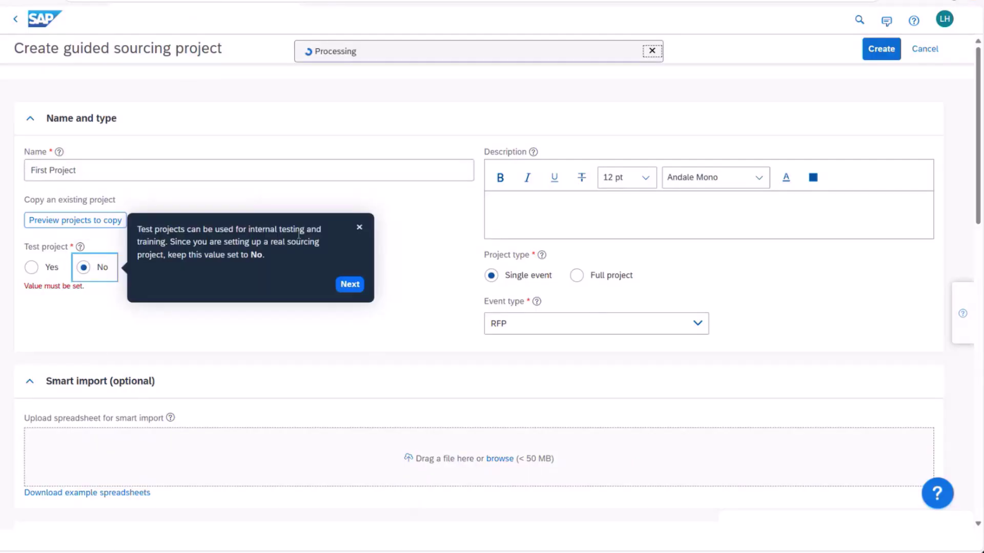
{"action": "left_click", "coordinate": [351, 285]}
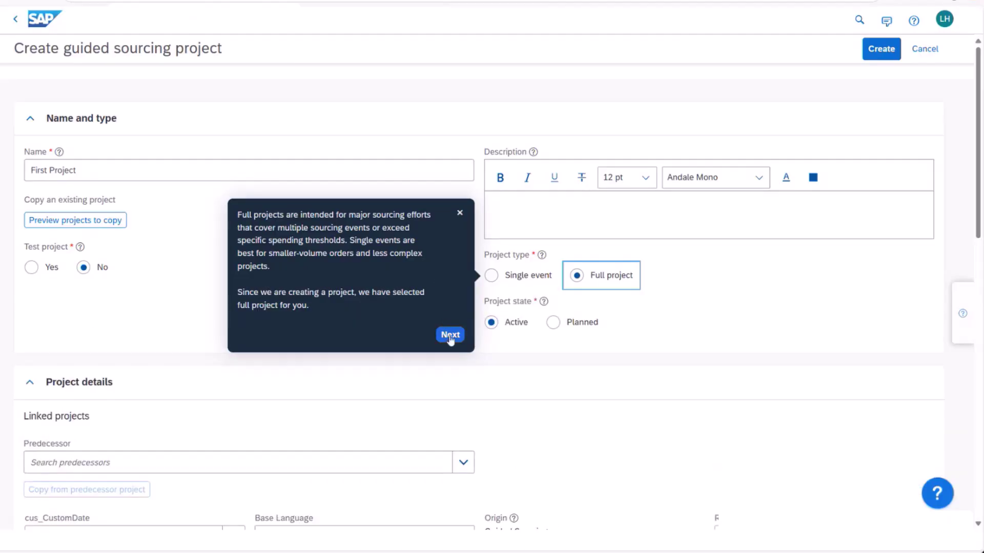
{"action": "left_click", "coordinate": [450, 335]}
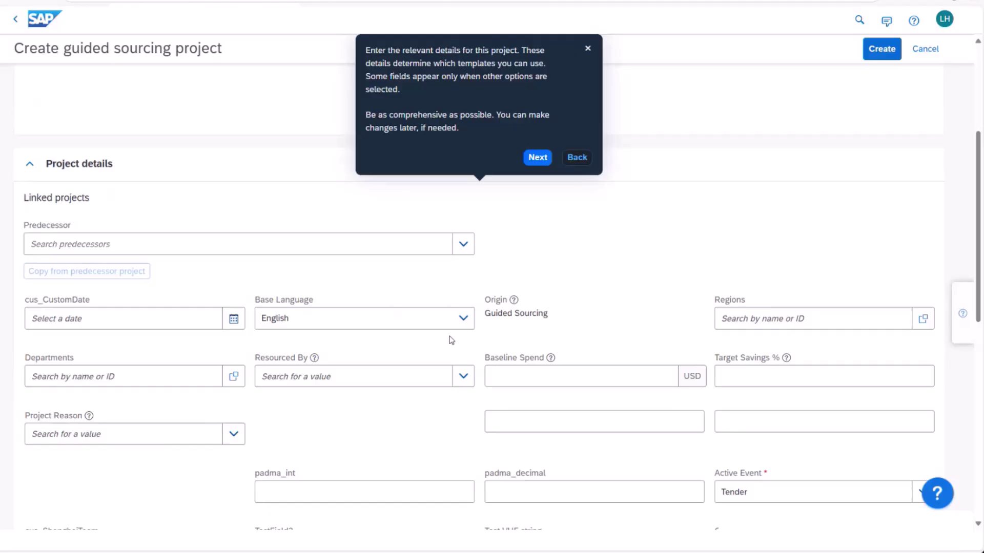
{"action": "left_click", "coordinate": [501, 376]}
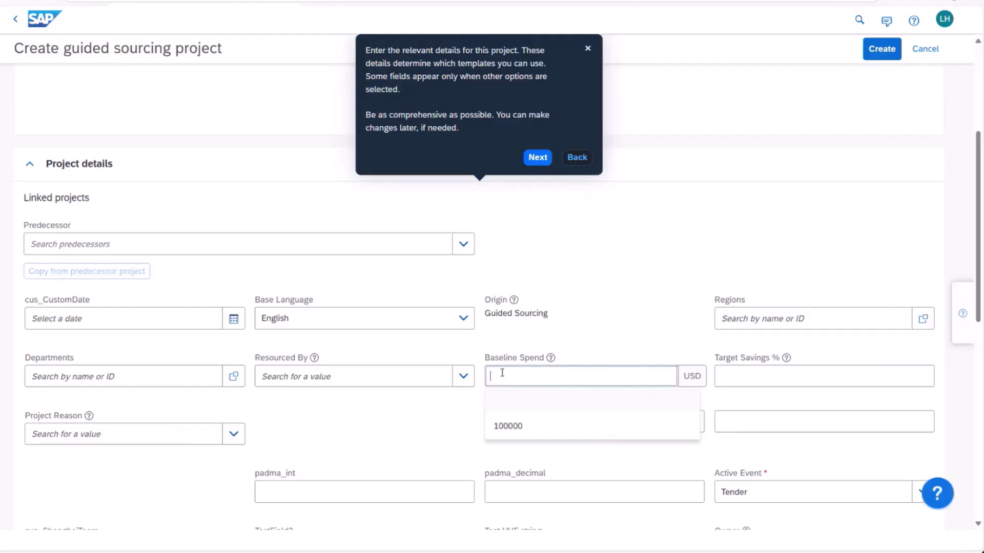
{"action": "type", "text": "100000"}
{"action": "key", "text": "Tab"}
Step: Choose the Full project with document choice template and create the project
{"action": "left_click", "coordinate": [537, 157]}
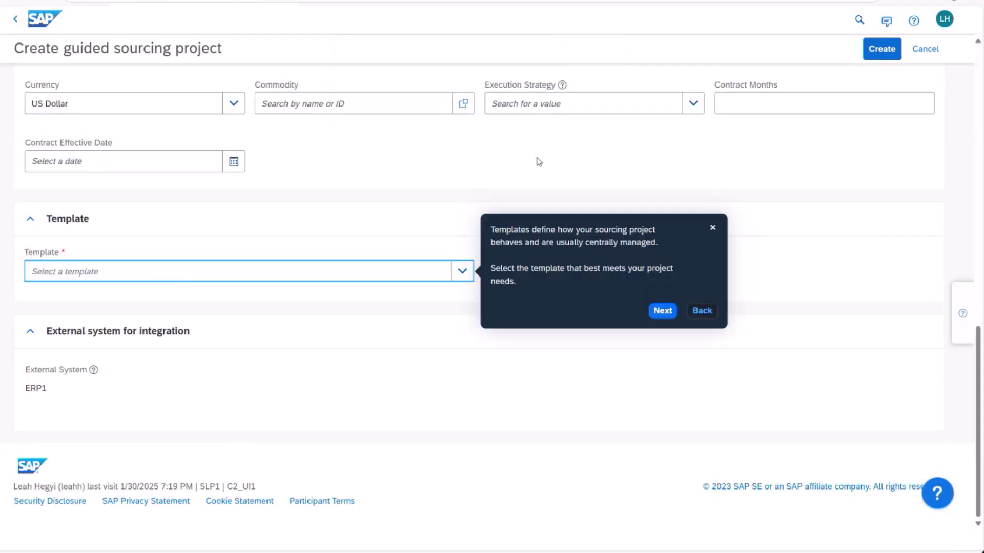
{"action": "left_click", "coordinate": [463, 271]}
{"action": "scroll", "coordinate": [277, 400], "scroll_direction": "down", "scroll_amount": 5}
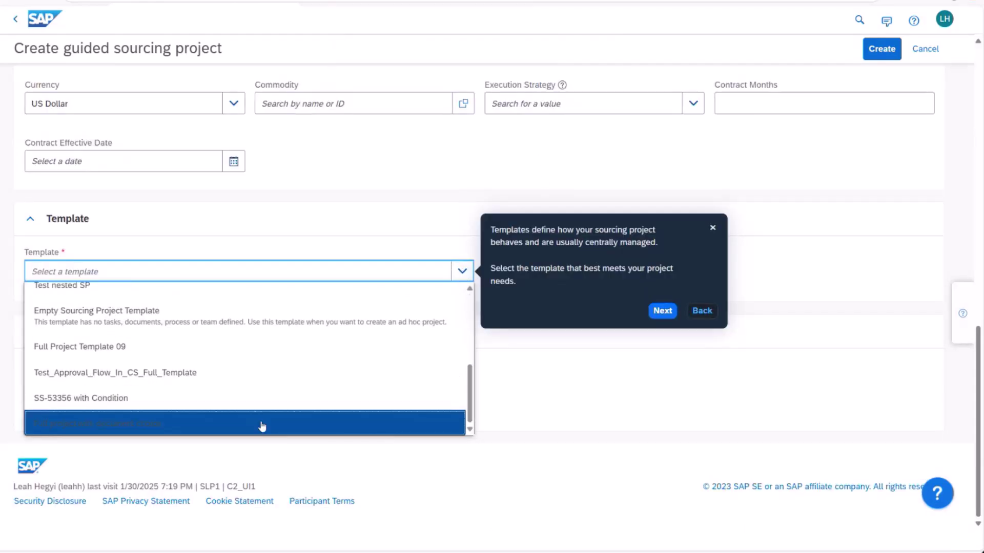
{"action": "left_click", "coordinate": [262, 425]}
{"action": "left_click", "coordinate": [663, 311]}
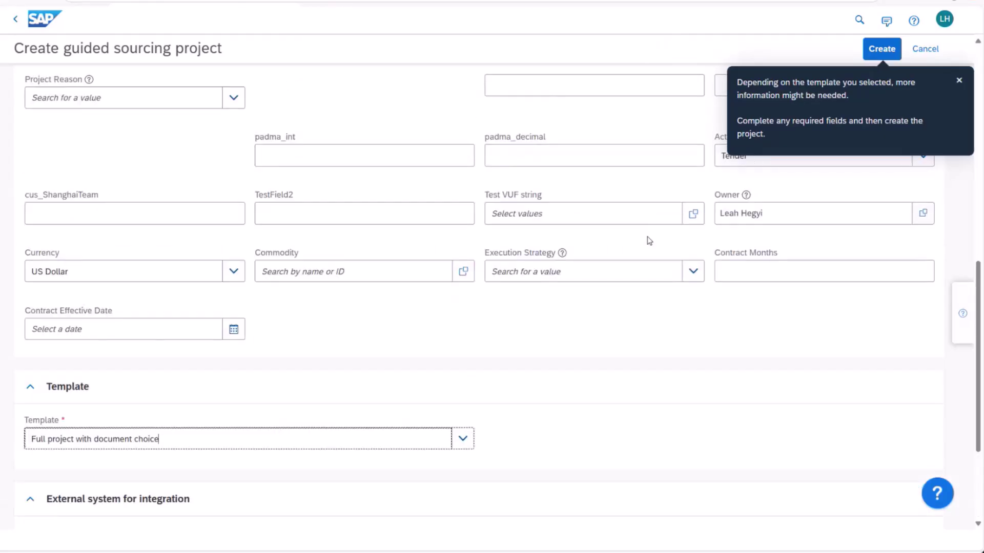
{"action": "left_click", "coordinate": [880, 50]}
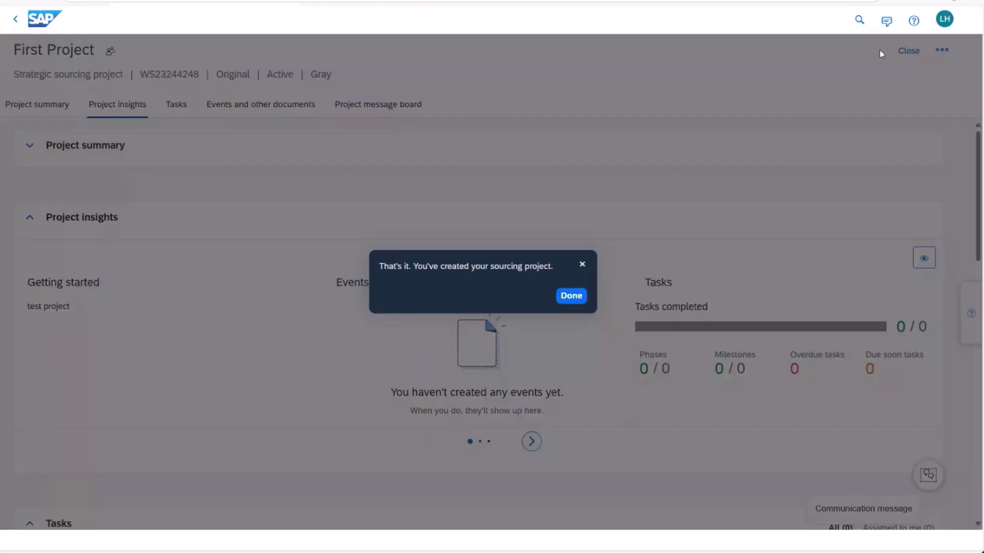
Step: Click Done on the 'You've created your sourcing project' message to close the tour
{"action": "left_click", "coordinate": [566, 304]}
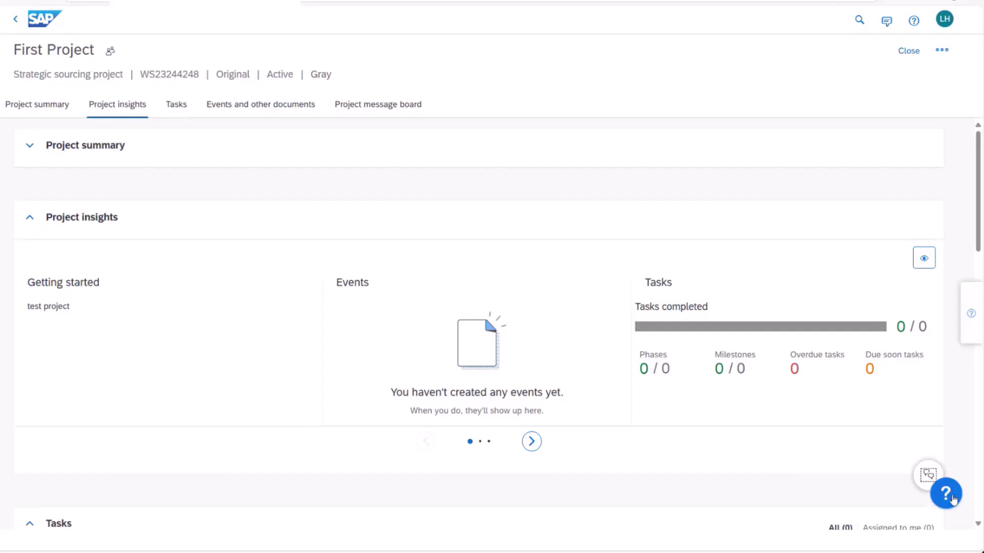
Step: Launch the Create a guided sourcing event tour and choose to create a new document in First Project
{"action": "left_click", "coordinate": [946, 498]}
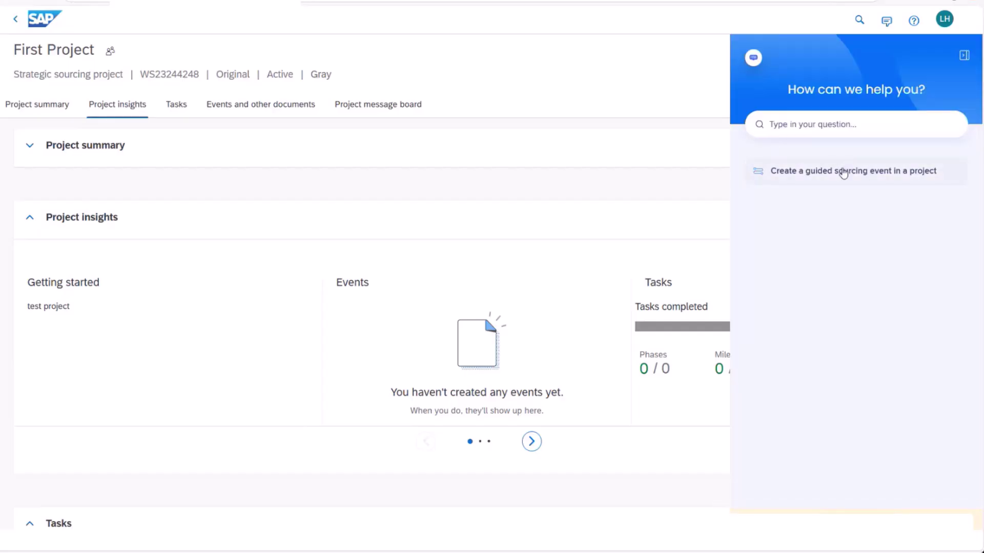
{"action": "left_click", "coordinate": [843, 172]}
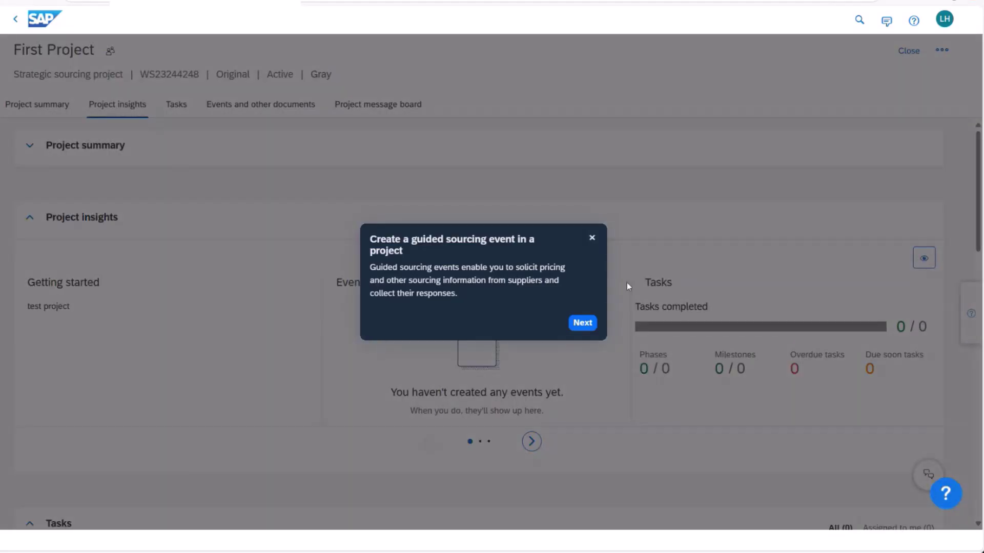
{"action": "left_click", "coordinate": [583, 323]}
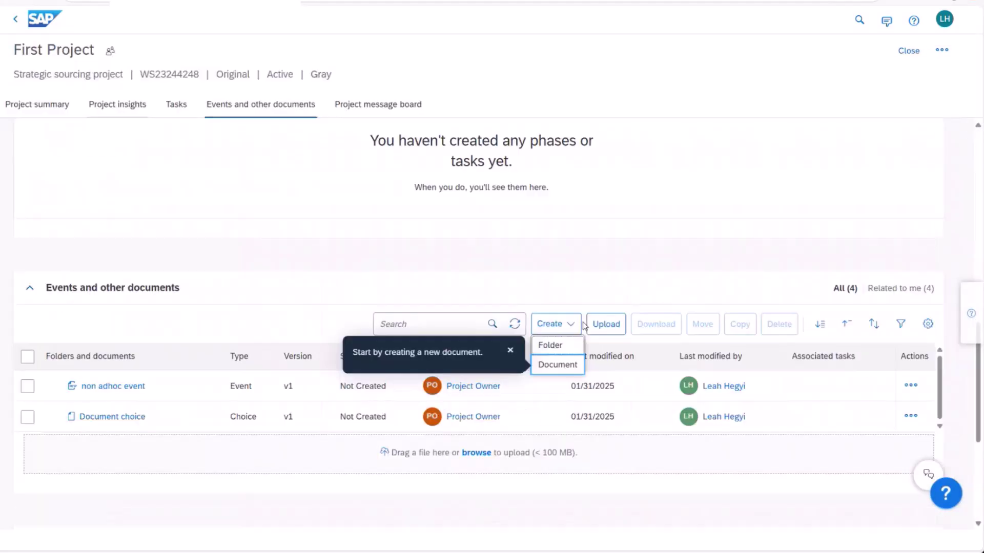
{"action": "left_click", "coordinate": [558, 365]}
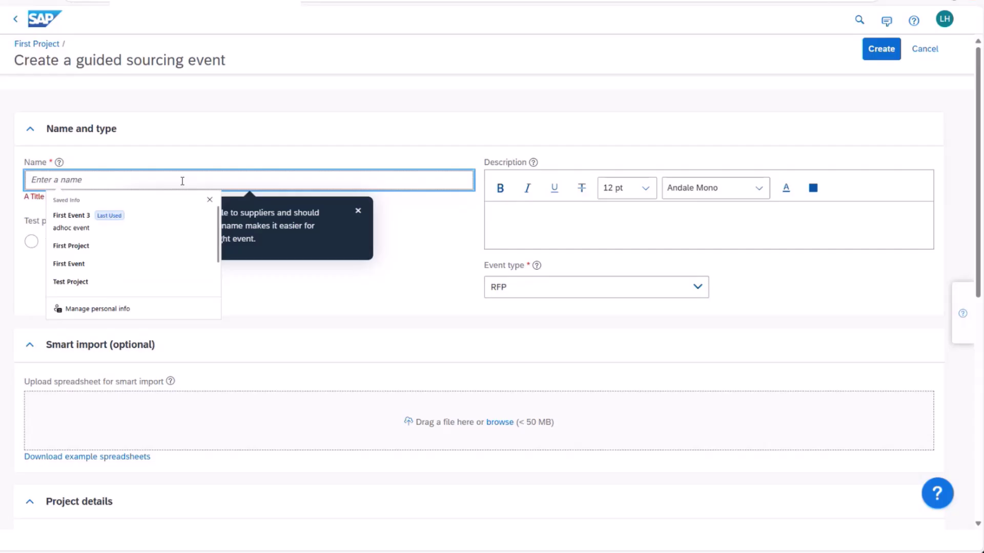
Step: Name the event Project Event XB and keep RFP as the event type
{"action": "type", "text": "Project Even"}
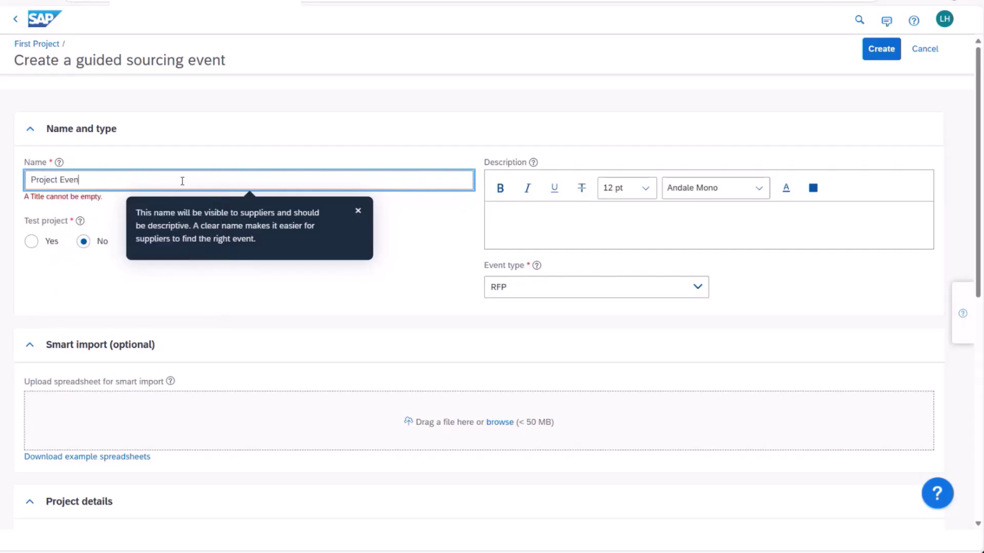
{"action": "type", "text": "t XB"}
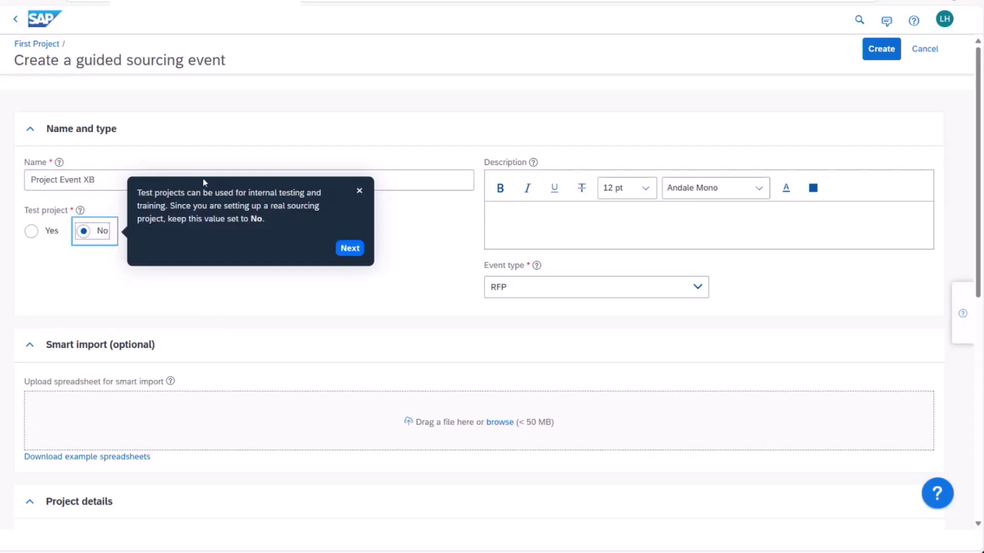
{"action": "left_click", "coordinate": [352, 249]}
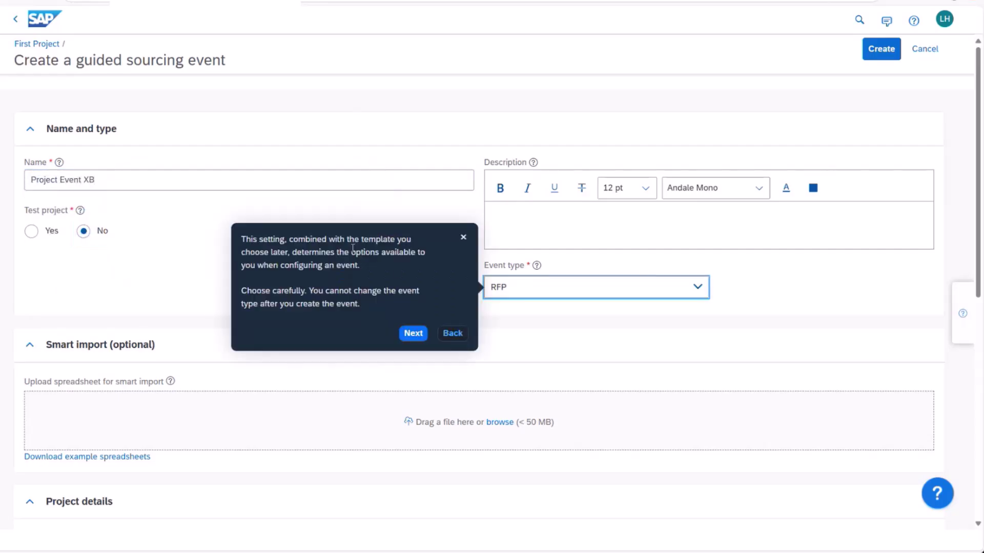
{"action": "left_click", "coordinate": [638, 289]}
{"action": "left_click", "coordinate": [548, 299]}
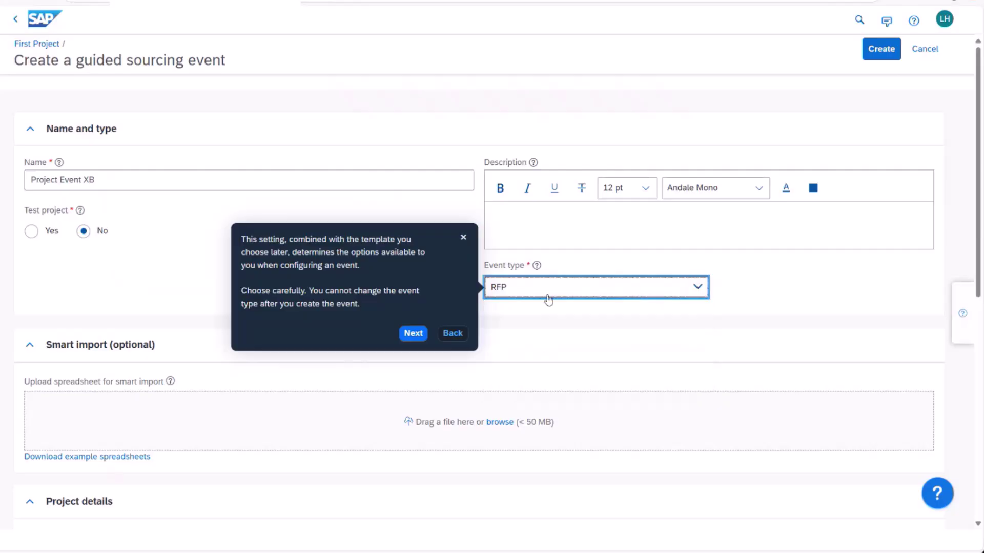
{"action": "left_click", "coordinate": [412, 334]}
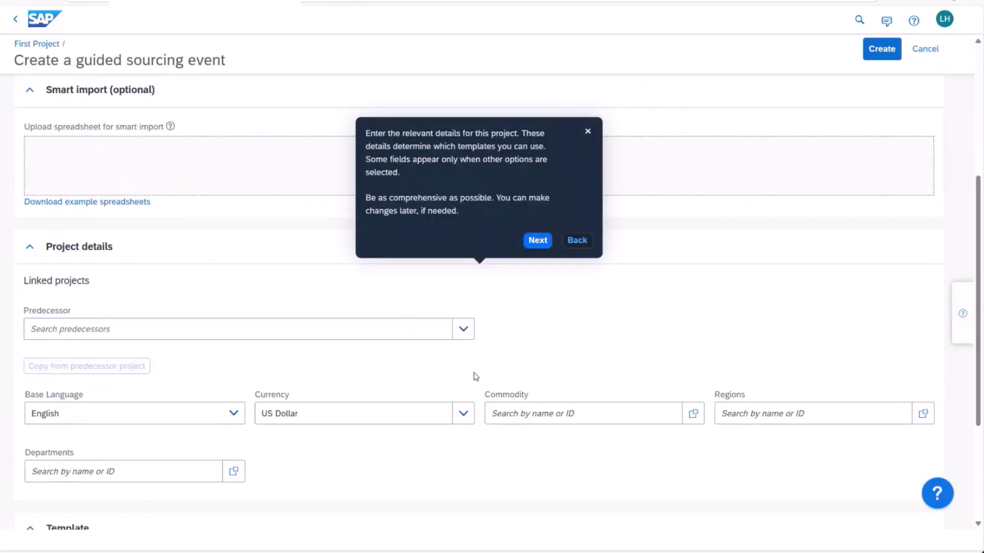
Step: Select the adhoc event template and create the event
{"action": "left_click", "coordinate": [546, 240]}
{"action": "left_click", "coordinate": [461, 443]}
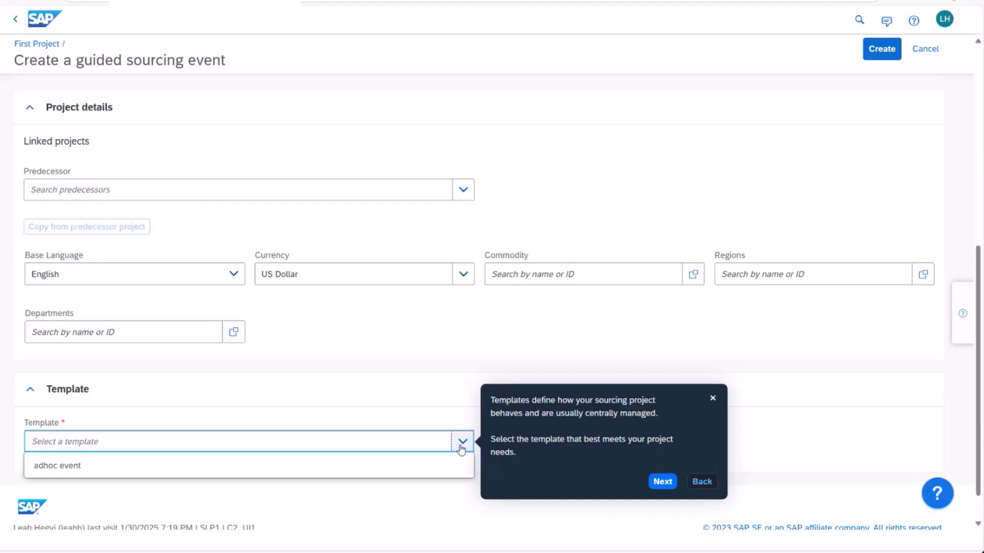
{"action": "left_click", "coordinate": [410, 465]}
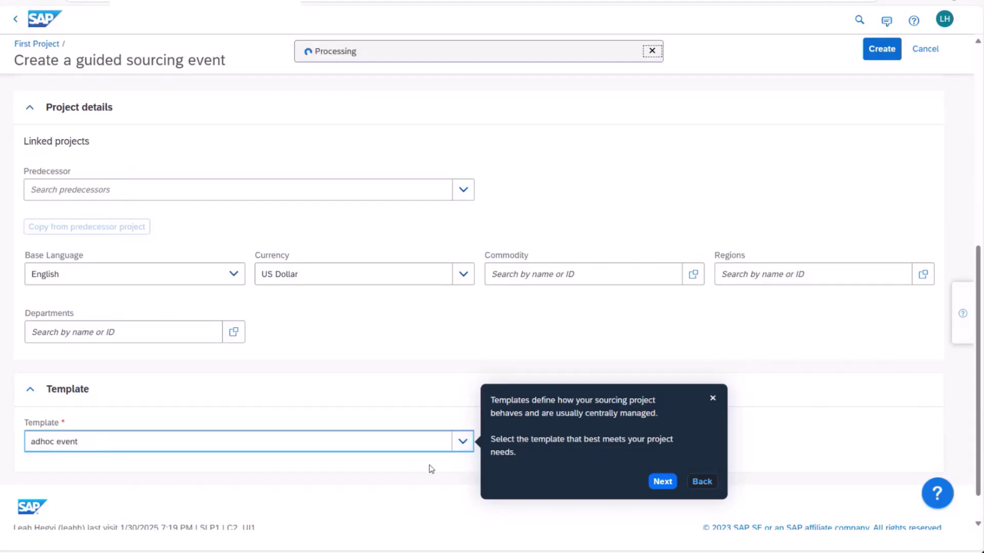
{"action": "left_click", "coordinate": [662, 482]}
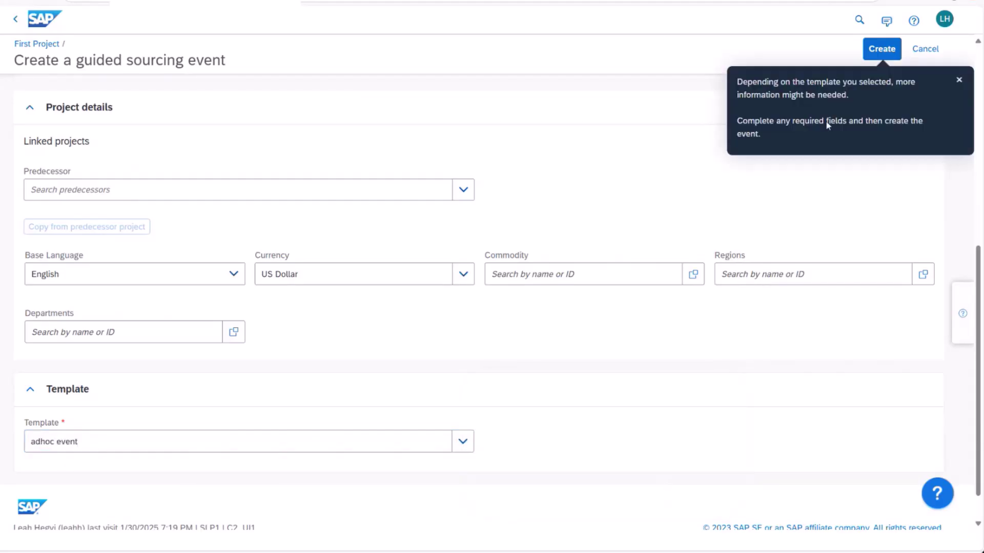
{"action": "left_click", "coordinate": [880, 51]}
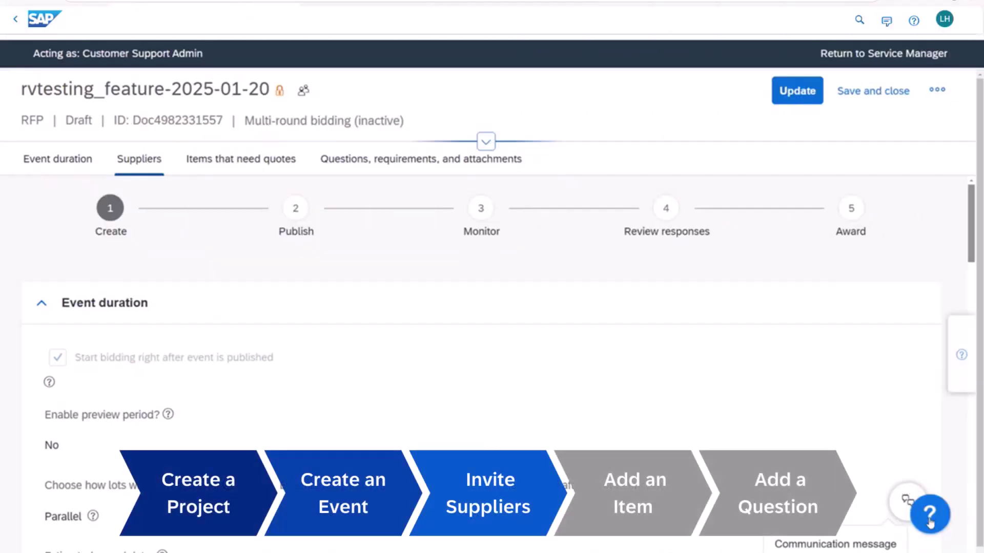
Step: Start the Invite a supplier tour and search eligible suppliers by the contact's last name
{"action": "left_click", "coordinate": [930, 521]}
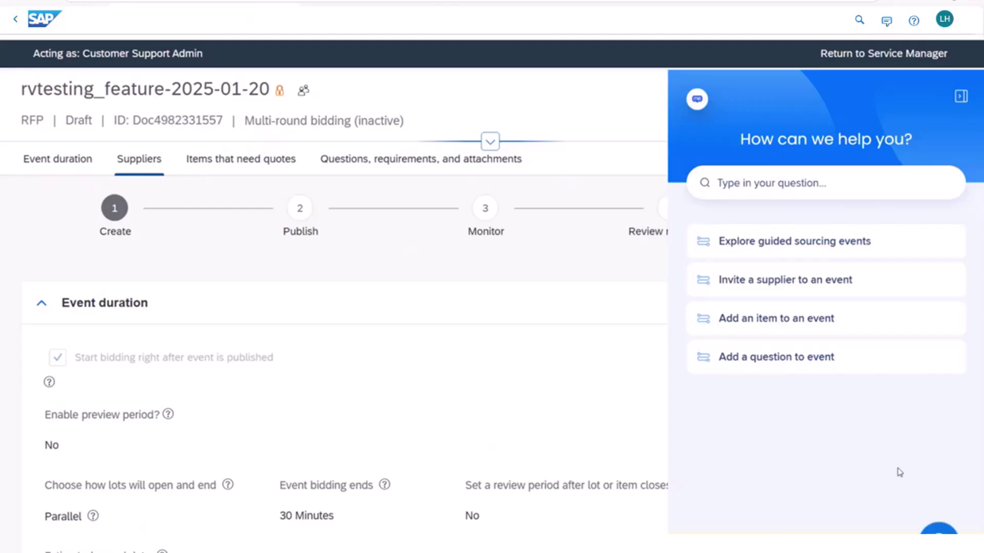
{"action": "left_click", "coordinate": [788, 278]}
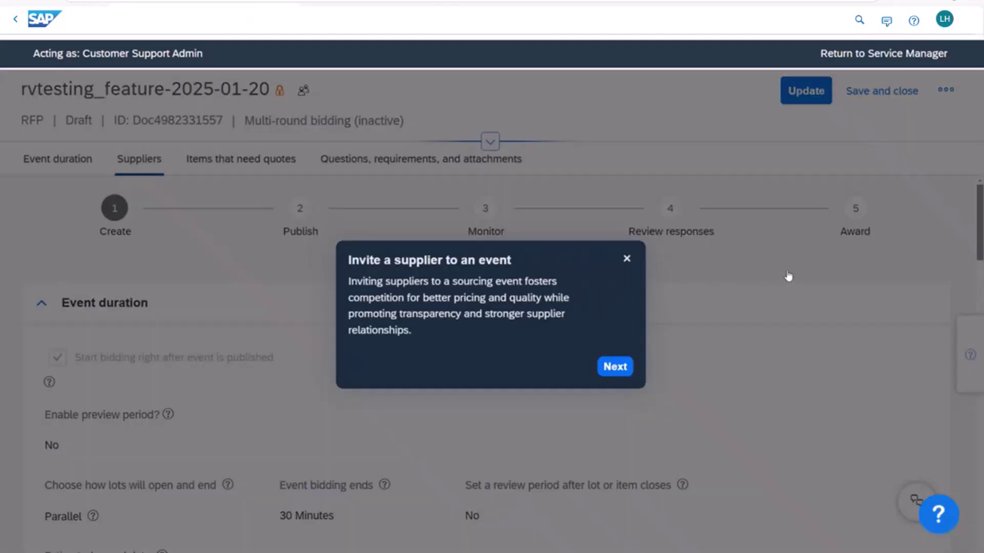
{"action": "left_click", "coordinate": [614, 367]}
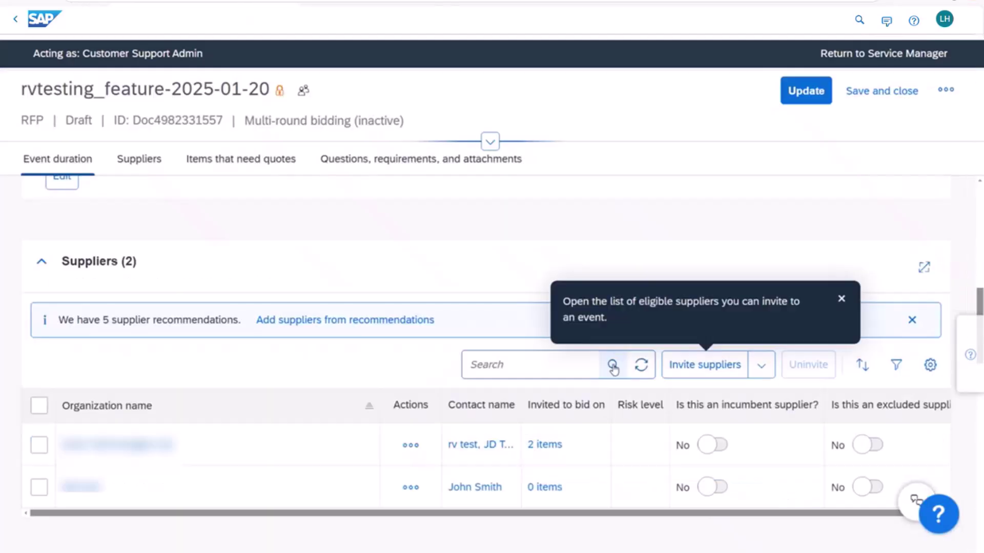
{"action": "left_click", "coordinate": [688, 366]}
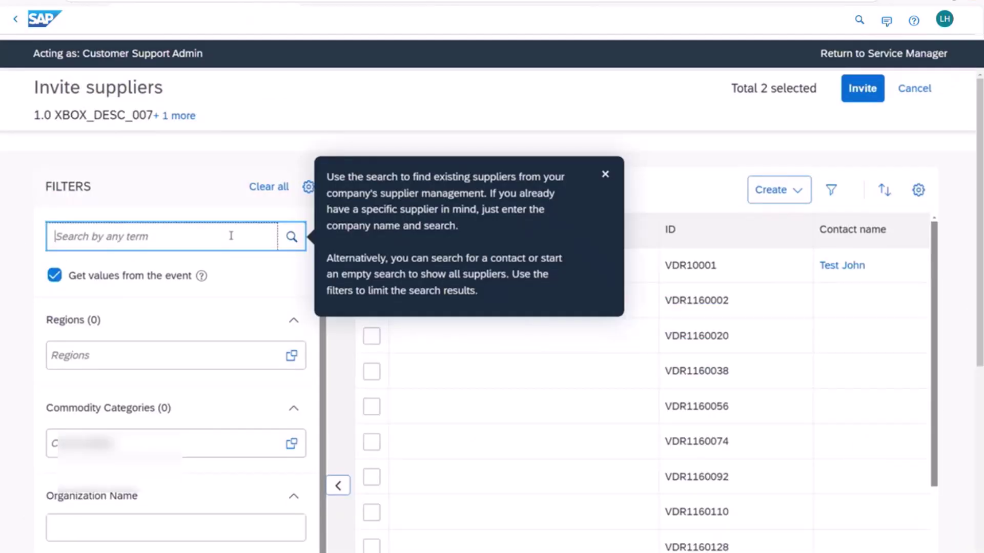
{"action": "type", "text": "Smith"}
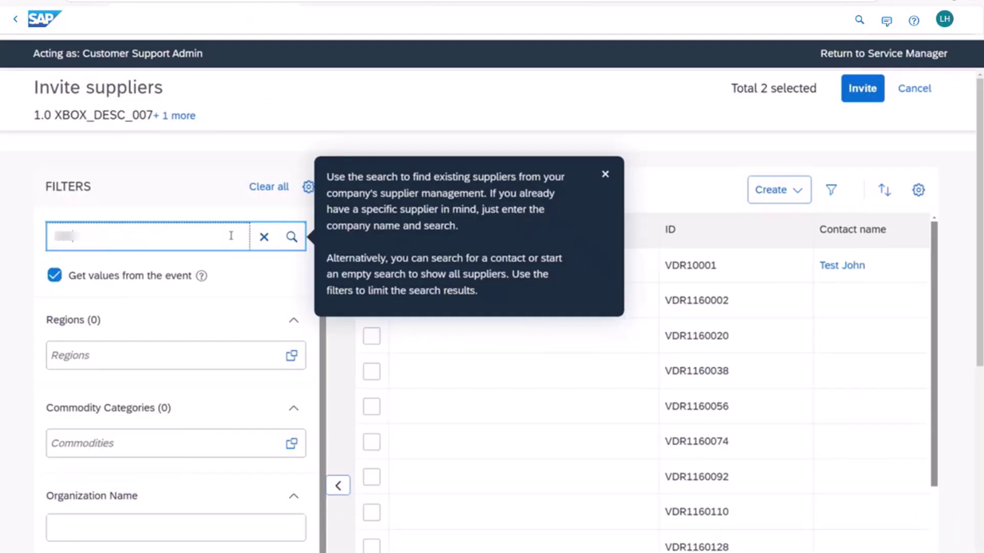
{"action": "key", "text": "Return"}
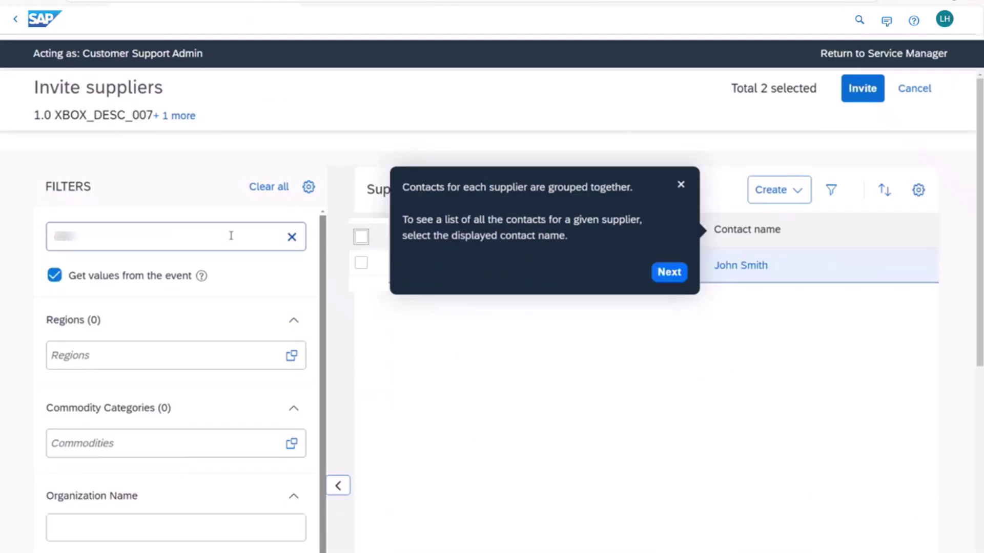
Step: Select the found supplier and invite it to Project Event XB
{"action": "left_click", "coordinate": [664, 276]}
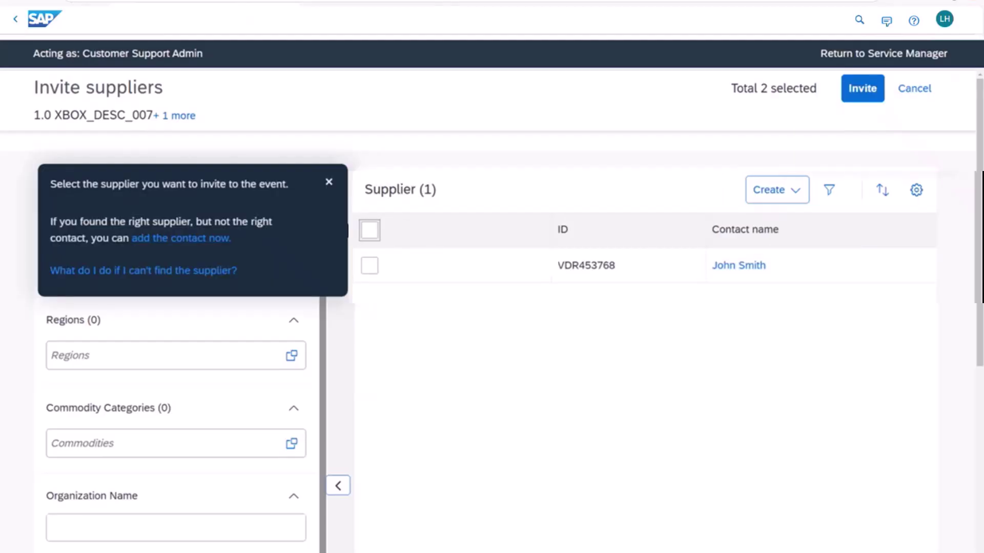
{"action": "left_click", "coordinate": [469, 328]}
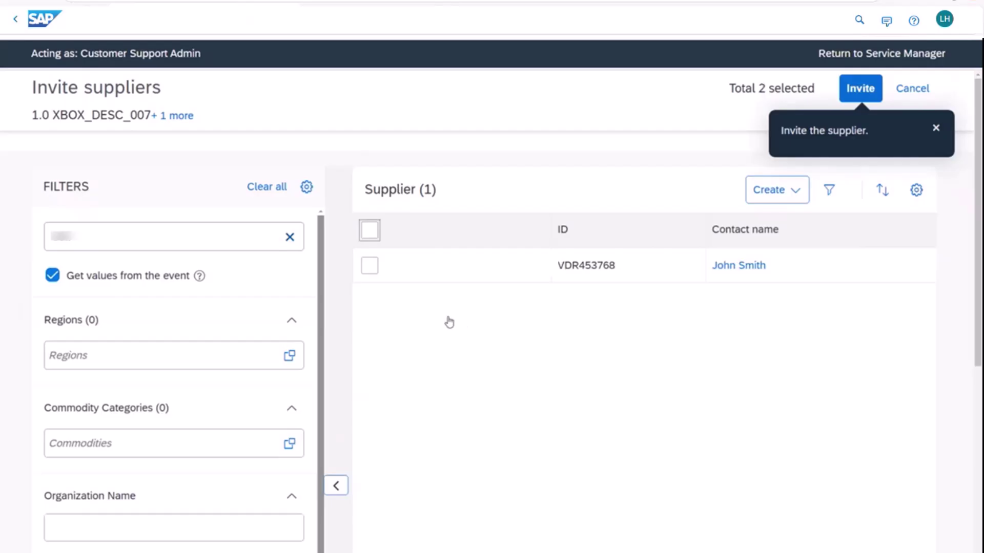
{"action": "left_click", "coordinate": [860, 95]}
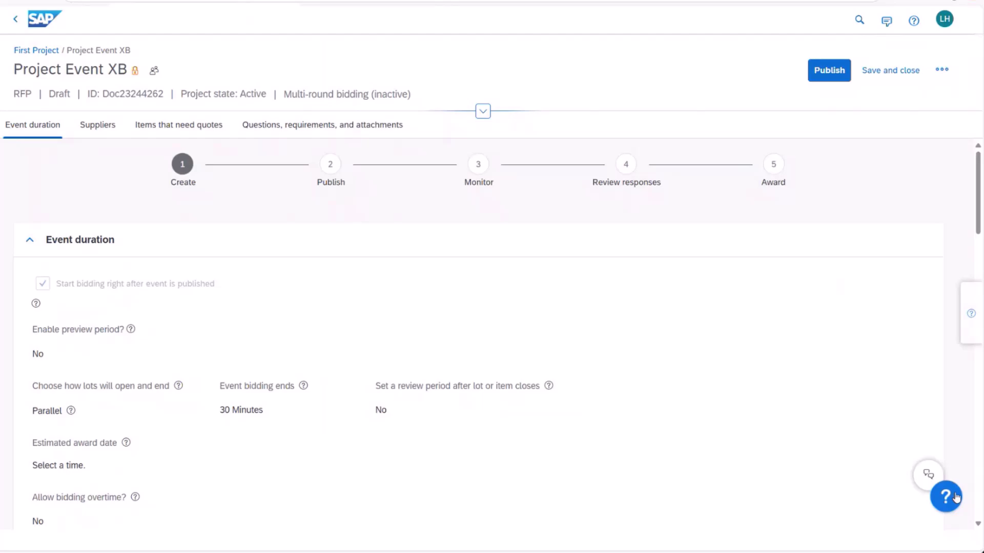
Step: Start the Add an item to an event tour and begin a new line item
{"action": "left_click", "coordinate": [956, 497]}
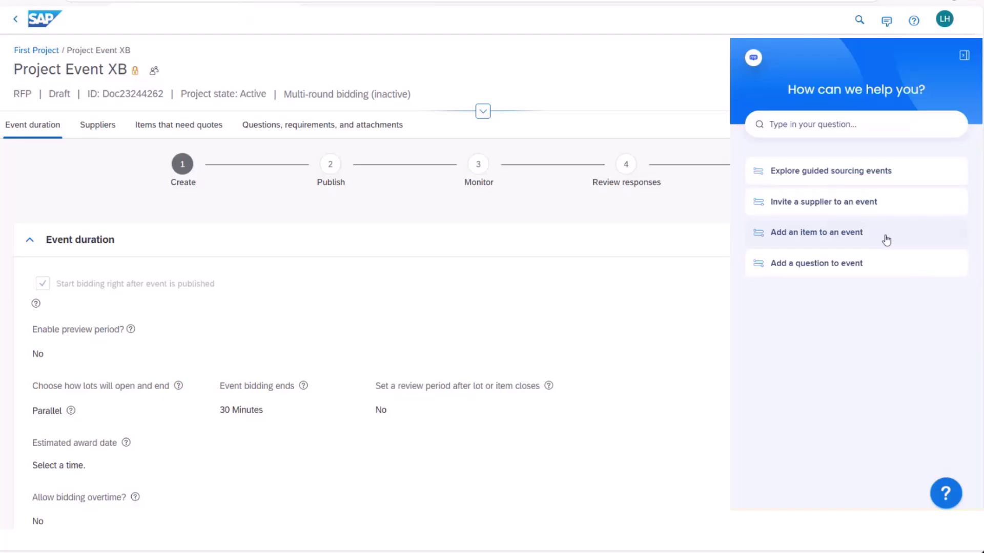
{"action": "left_click", "coordinate": [887, 240]}
{"action": "left_click", "coordinate": [582, 323]}
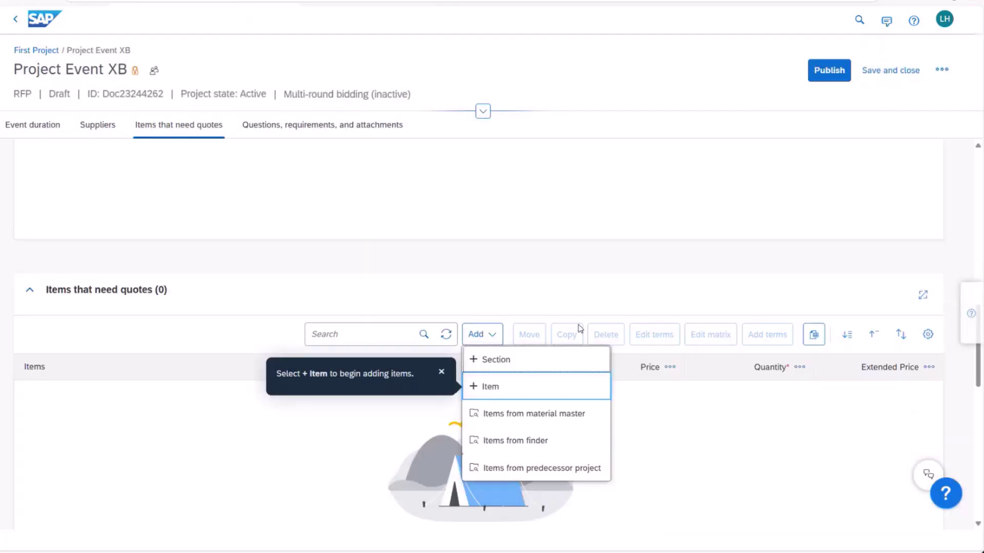
{"action": "left_click", "coordinate": [507, 390]}
Step: Enter item Xbox, description Xbox, quantity 70, bid decrement 10%, and add it to the event
{"action": "type", "text": "Xbox"}
{"action": "left_click", "coordinate": [426, 194]}
{"action": "type", "text": "Xb"}
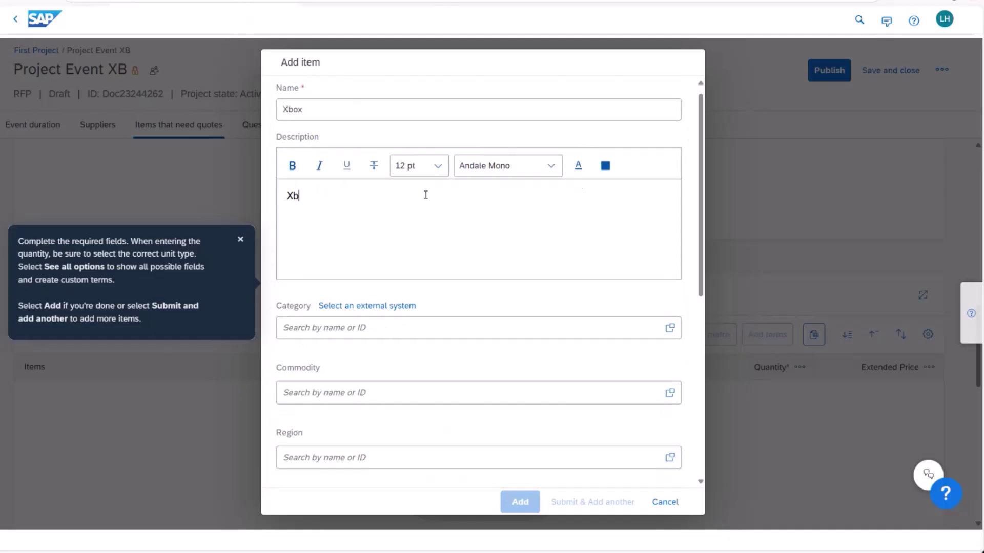
{"action": "type", "text": "ox"}
{"action": "scroll", "coordinate": [367, 379], "scroll_direction": "down", "scroll_amount": 5}
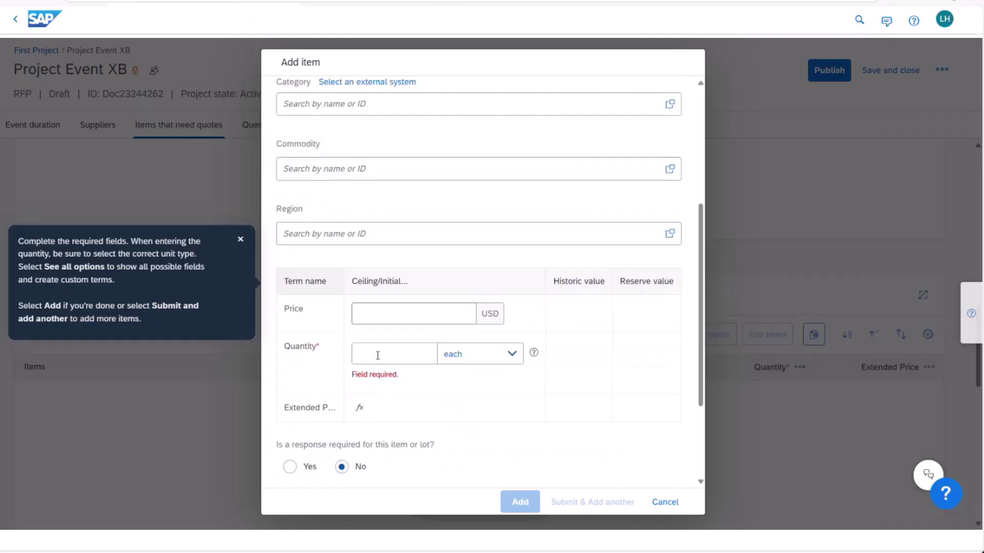
{"action": "left_click", "coordinate": [378, 356]}
{"action": "type", "text": "70"}
{"action": "scroll", "coordinate": [395, 372], "scroll_direction": "down", "scroll_amount": 3}
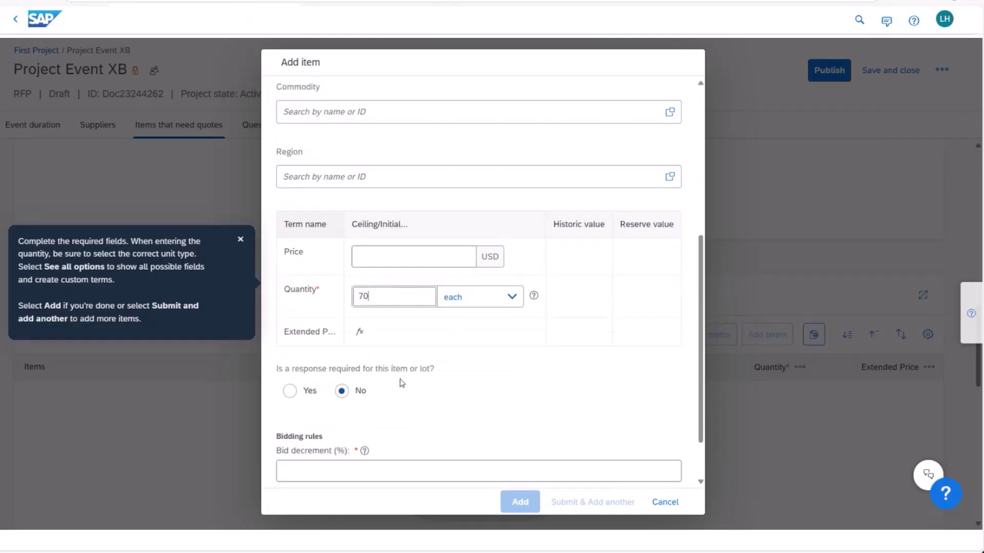
{"action": "left_click", "coordinate": [351, 413]}
{"action": "type", "text": "10"}
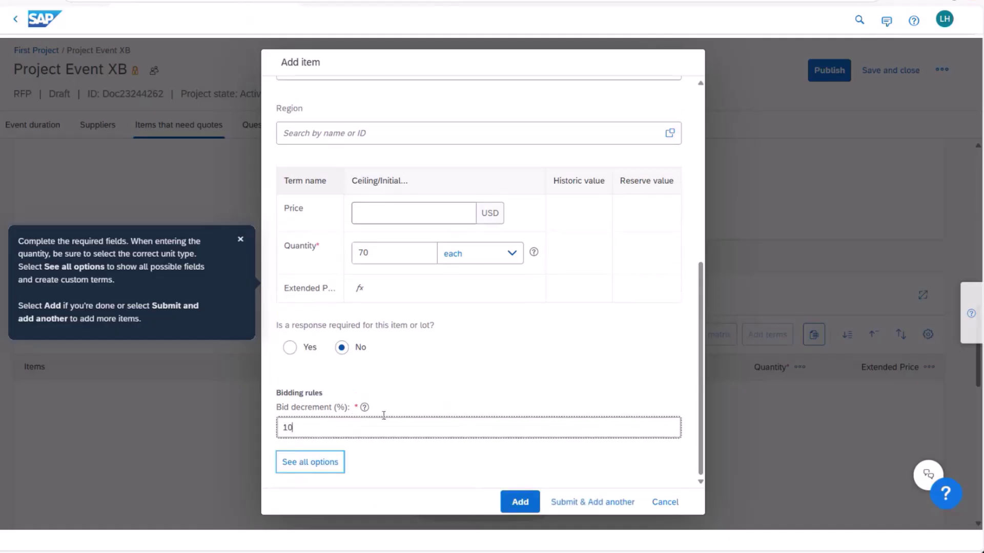
{"action": "left_click", "coordinate": [520, 504]}
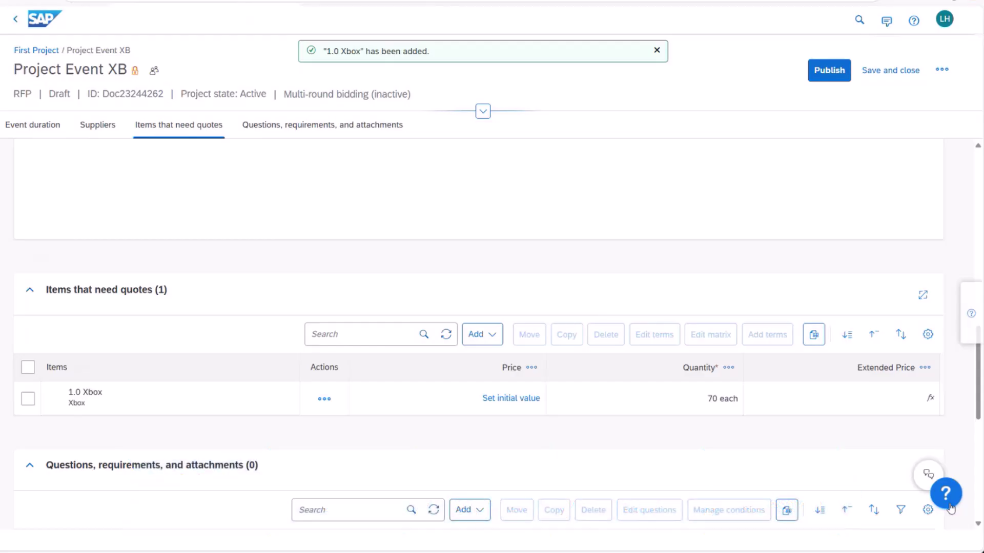
Step: Start a new event question using the help assistant's add-a-question guide
{"action": "left_click", "coordinate": [948, 502]}
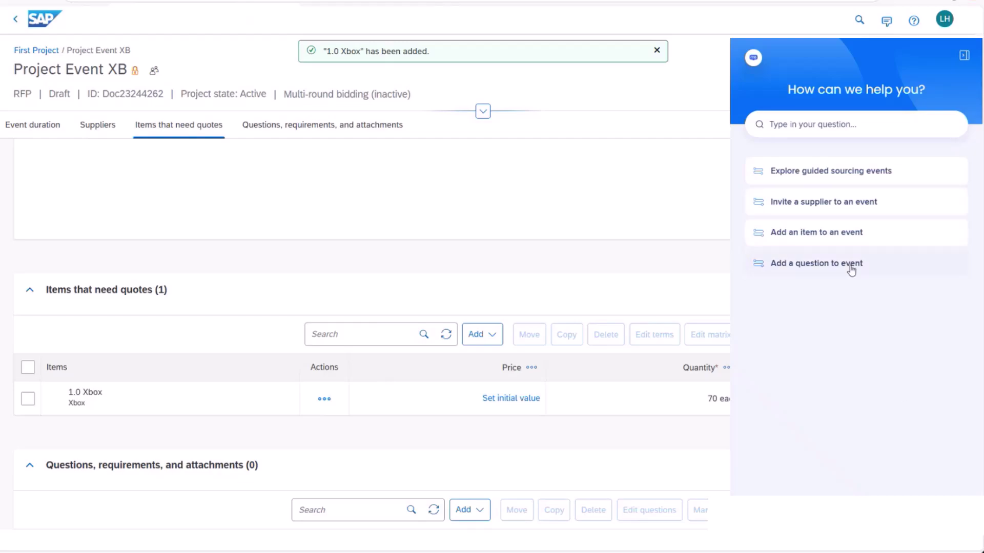
{"action": "left_click", "coordinate": [851, 263]}
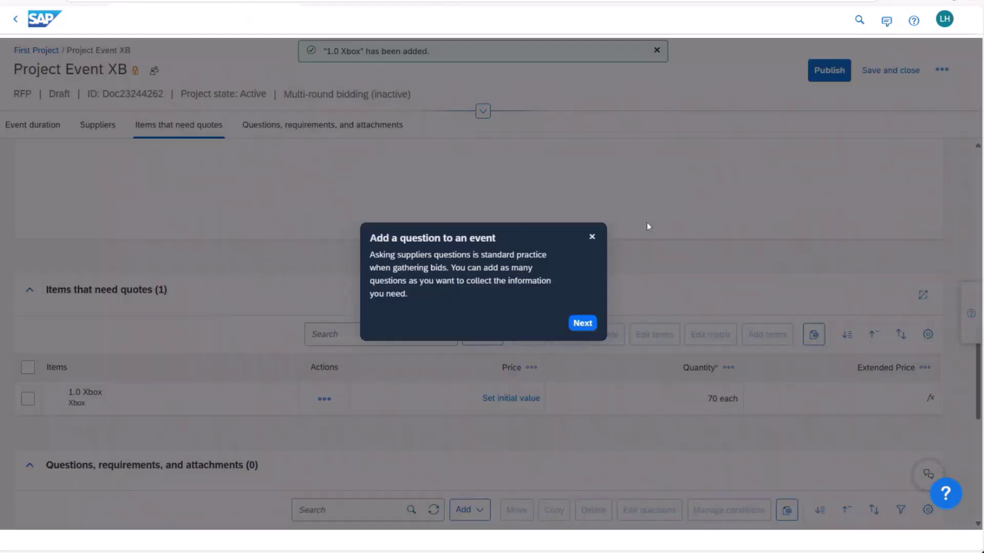
{"action": "left_click", "coordinate": [581, 332]}
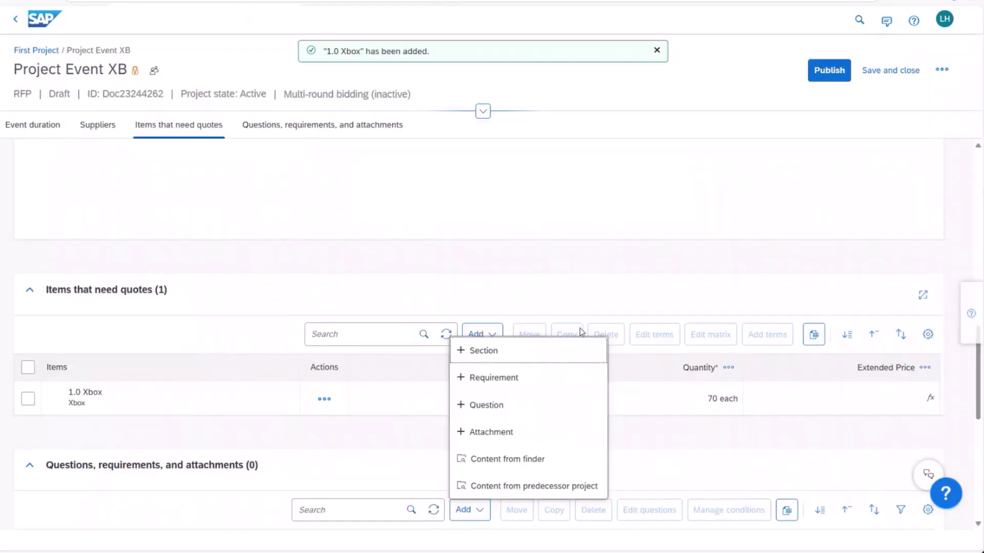
{"action": "left_click", "coordinate": [503, 404]}
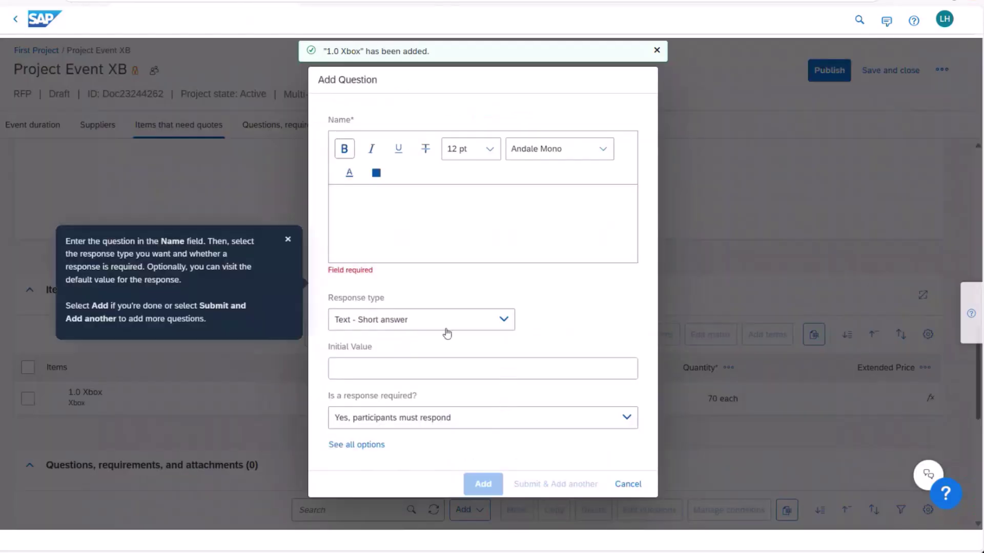
{"action": "left_click", "coordinate": [657, 50]}
Step: Add the question 'How long is the warranty period in months?' with a Number – Any value response
{"action": "left_click", "coordinate": [410, 200]}
{"action": "type", "text": "How"}
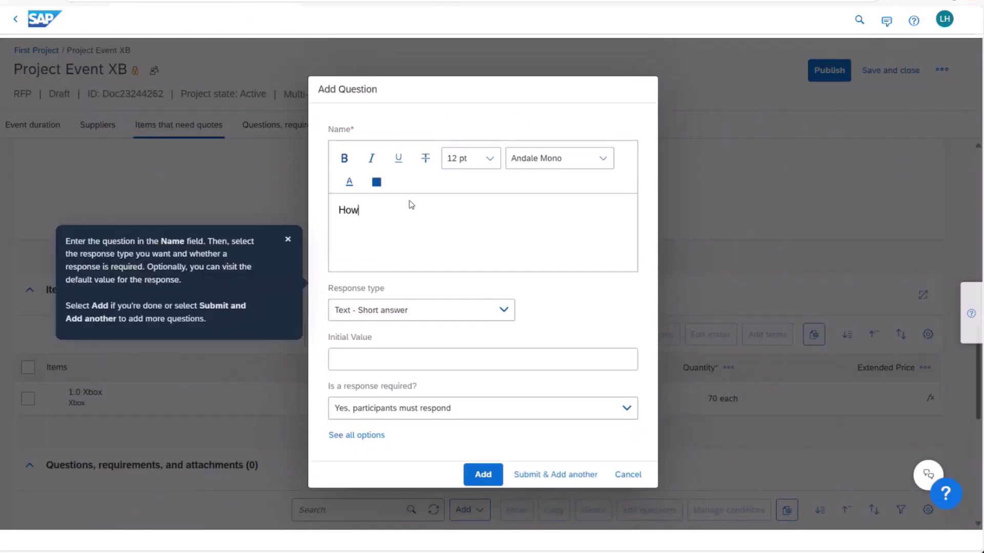
{"action": "type", "text": " long is the warranty period in months?"}
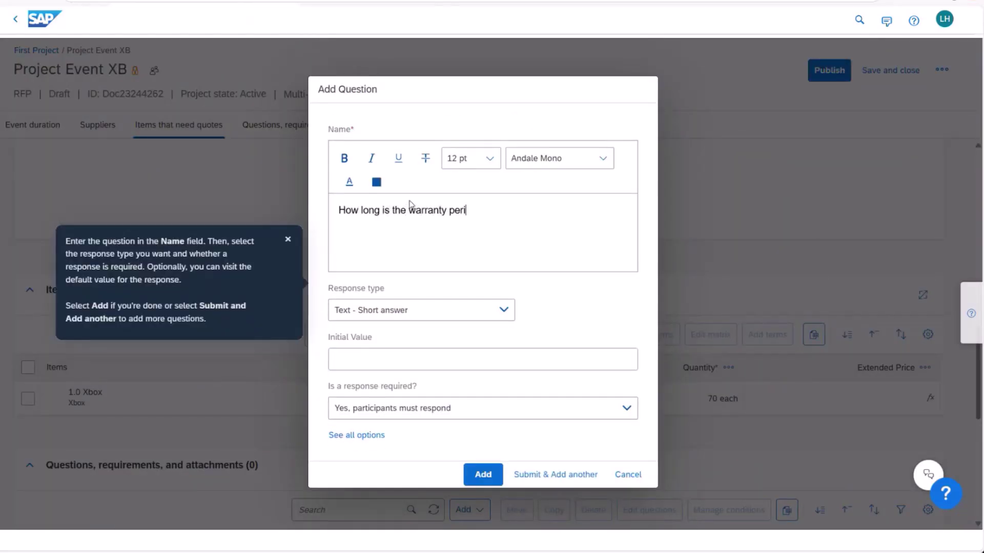
{"action": "left_click", "coordinate": [482, 319]}
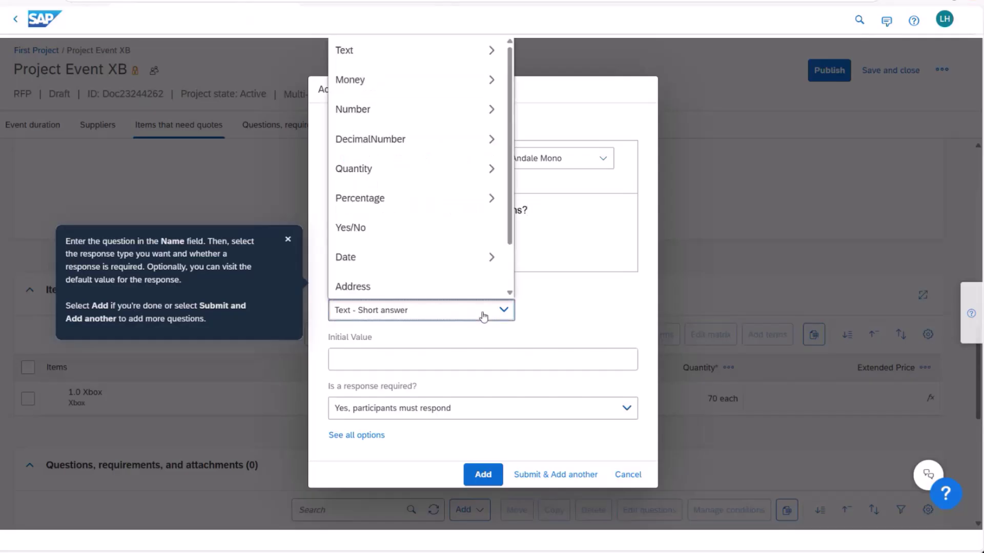
{"action": "left_click", "coordinate": [421, 123]}
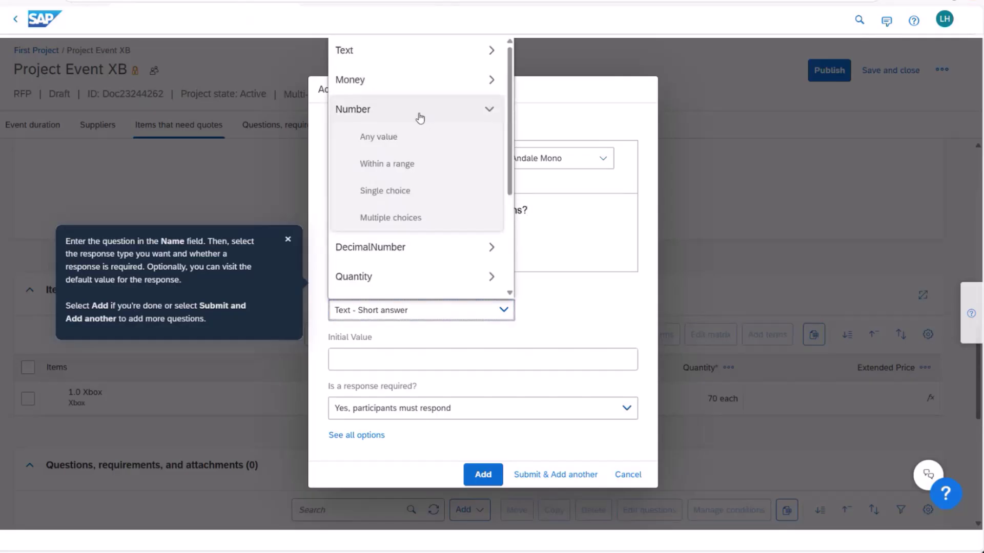
{"action": "left_click", "coordinate": [408, 140]}
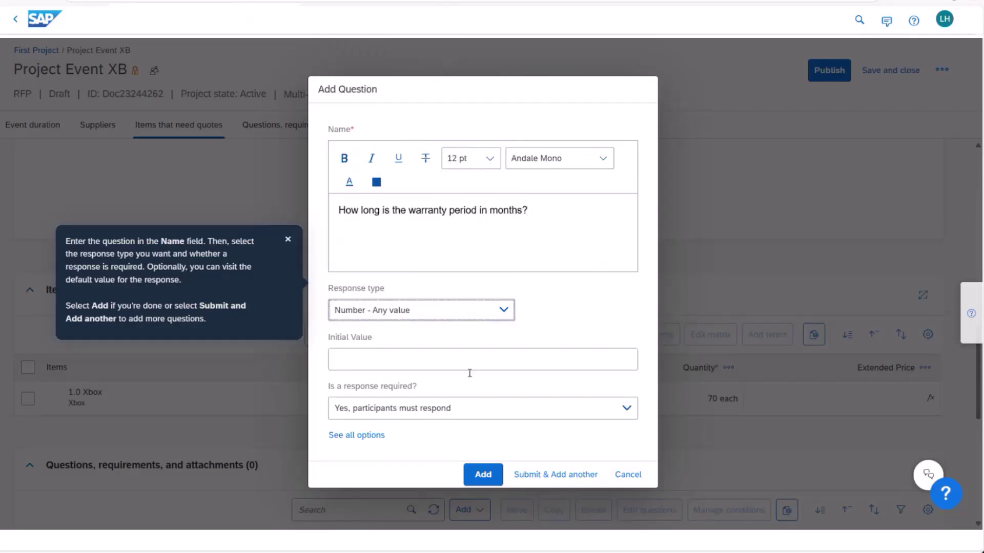
{"action": "left_click", "coordinate": [483, 475]}
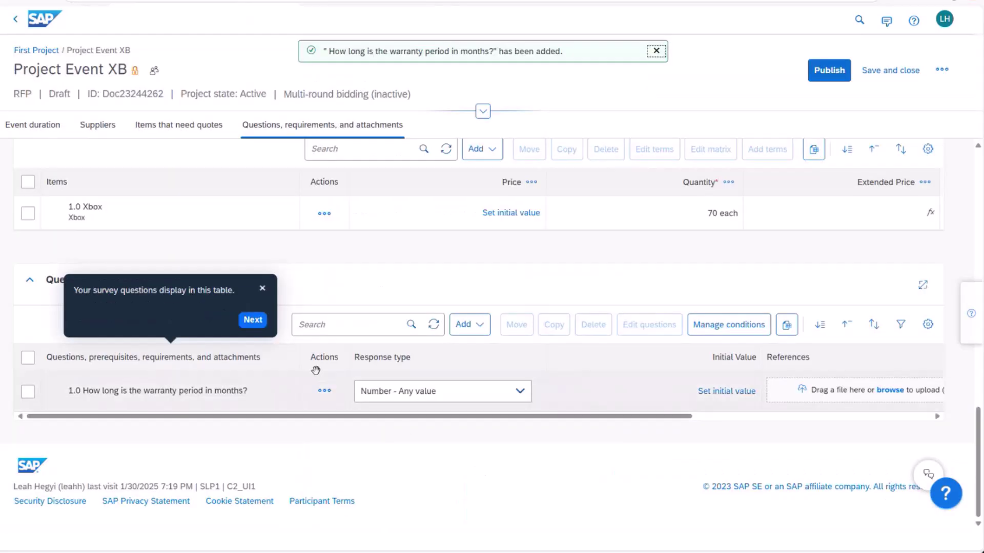